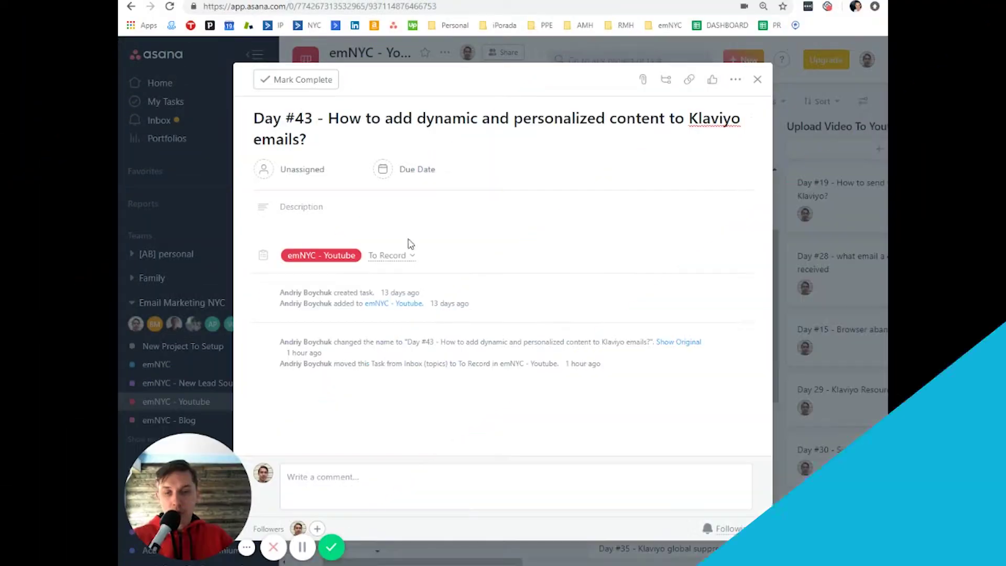
Switch from the Asana task to the Klaviyo dashboard browser tab.
left_click(675, 1)
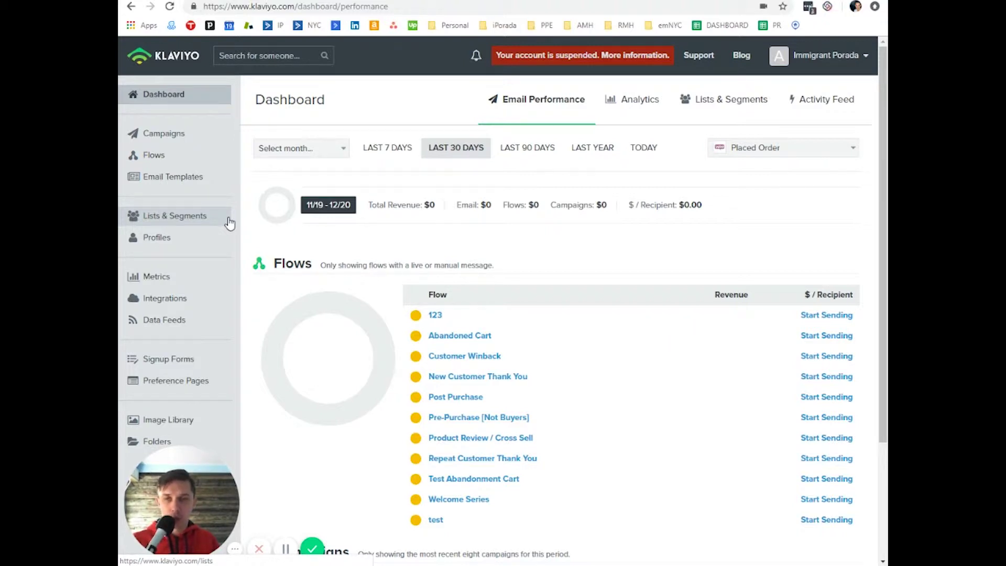
Open the Flows list from the Klaviyo sidebar.
left_click(162, 159)
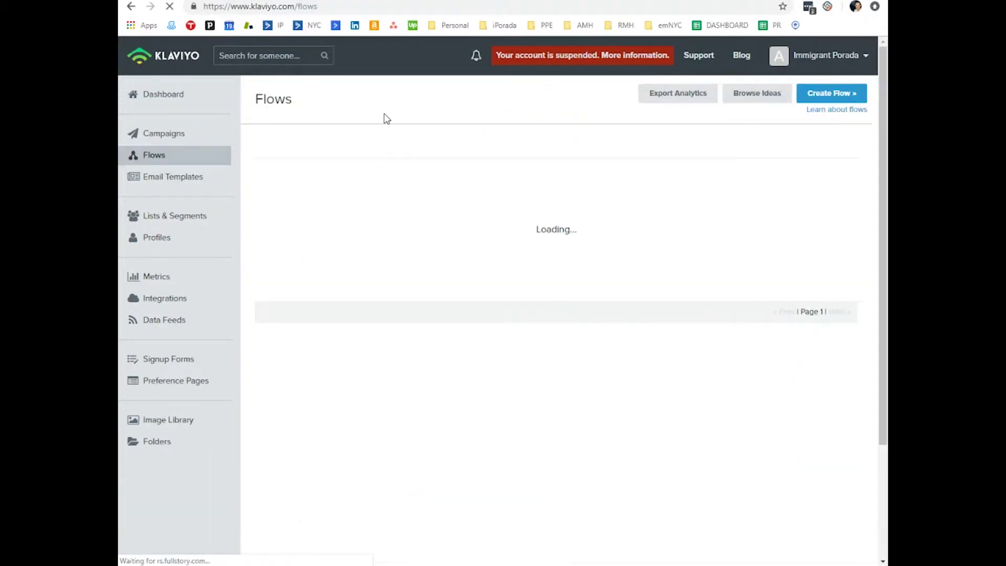
Search the flows page for 'place' and open the Customer Winback flow.
key("ctrl+f")
type("place")
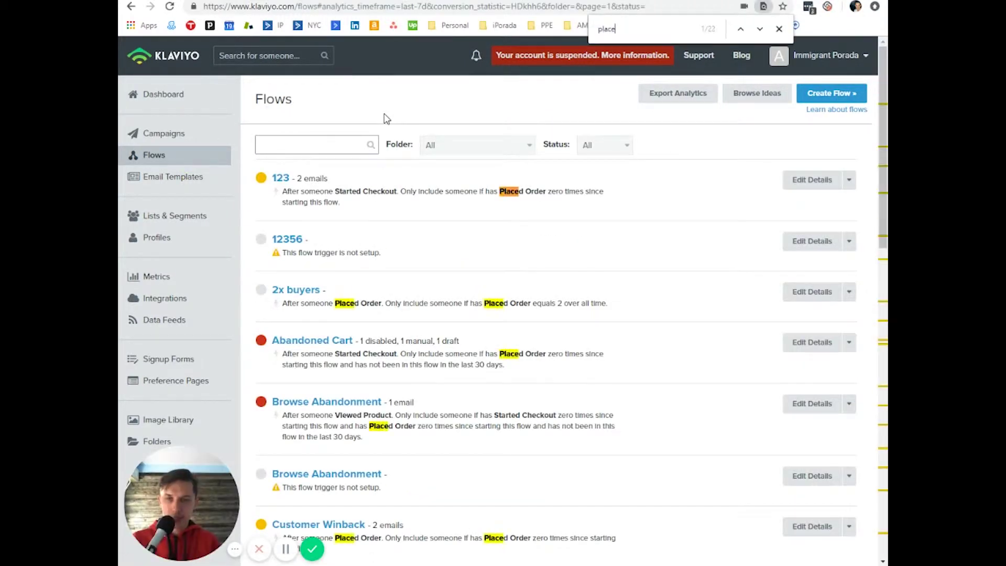
scroll(486, 204, "down", 5)
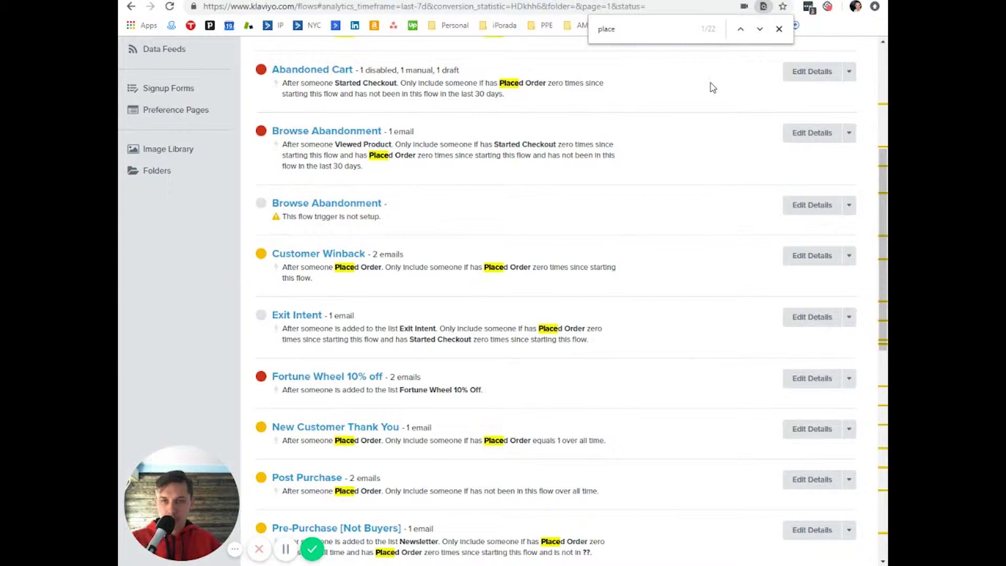
left_click(759, 30)
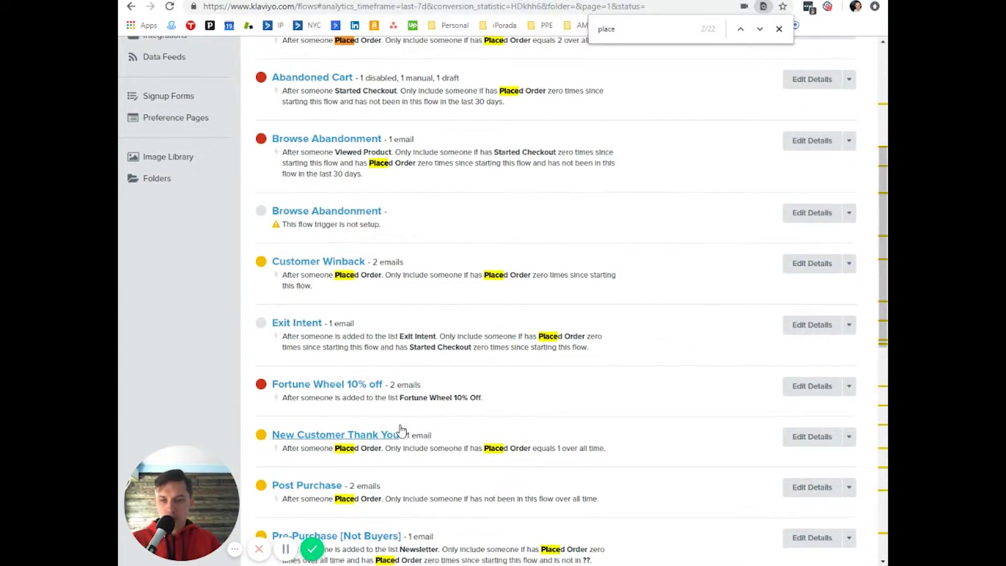
scroll(341, 440, "down", 1)
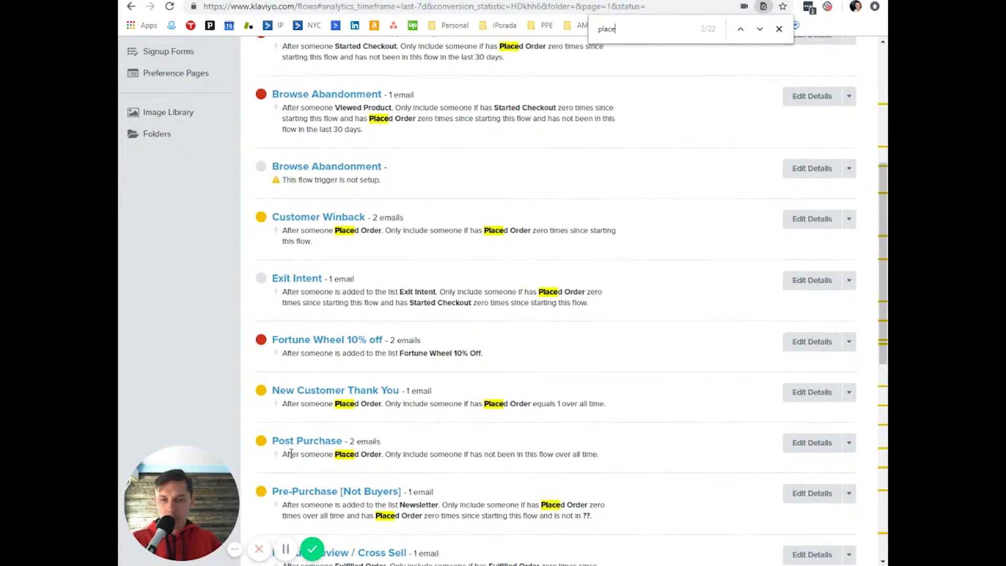
left_click(321, 219)
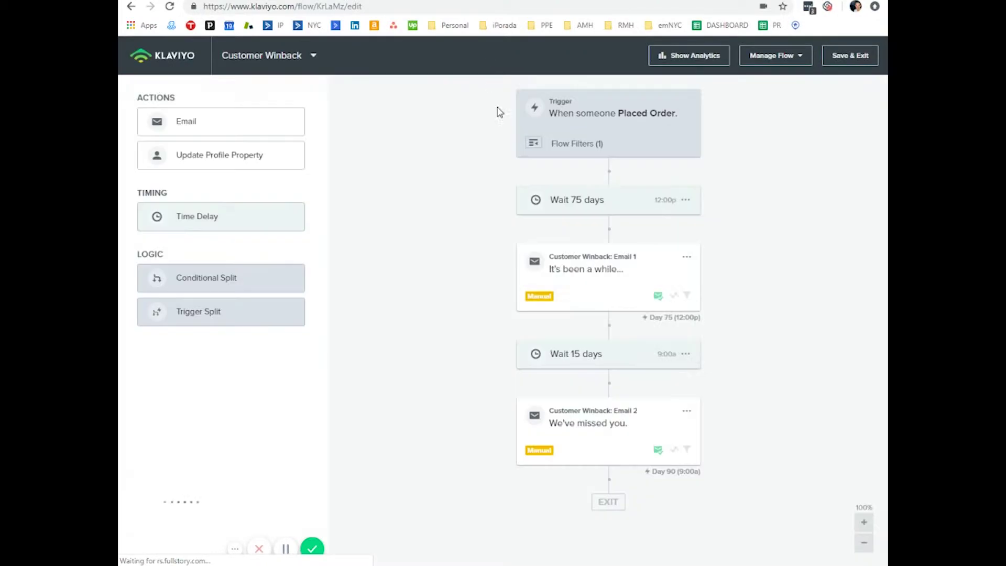
Open Customer Winback Email 1 in the drag-and-drop content editor.
left_click(601, 269)
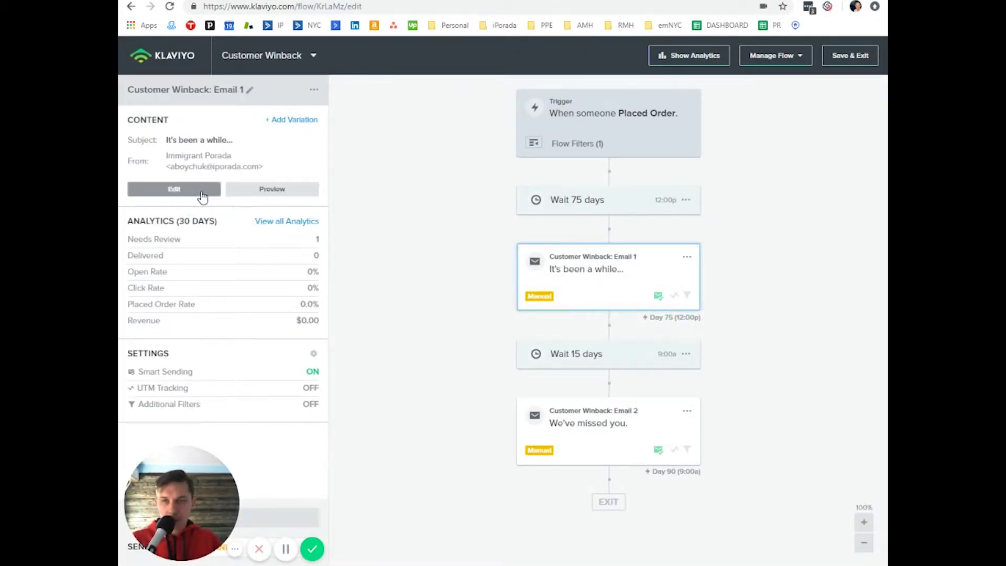
left_click(174, 188)
left_click(750, 296)
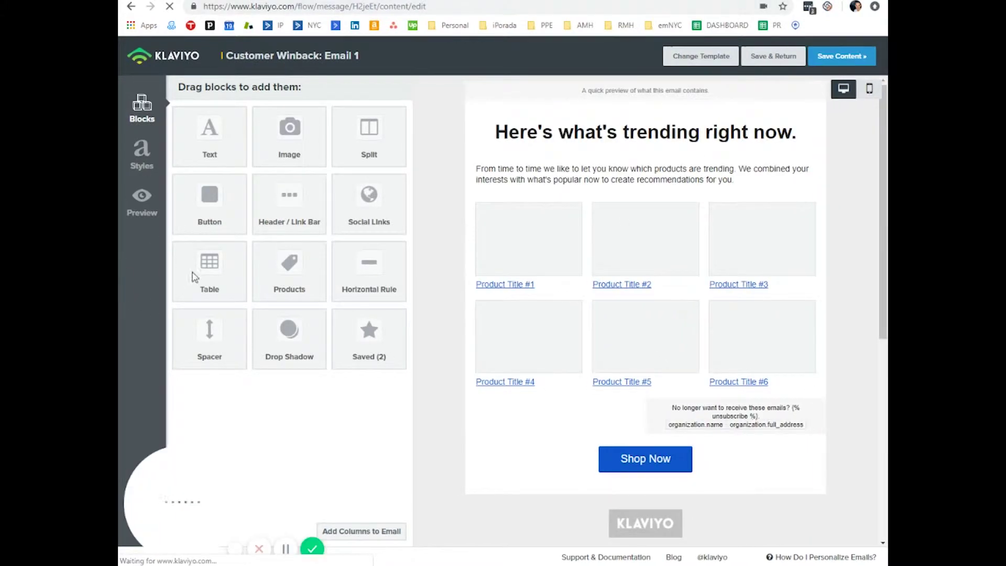
Generate the {{ event.Coupons.0 }} variable from the coupon value 'testing' in the preview event data.
left_click(146, 197)
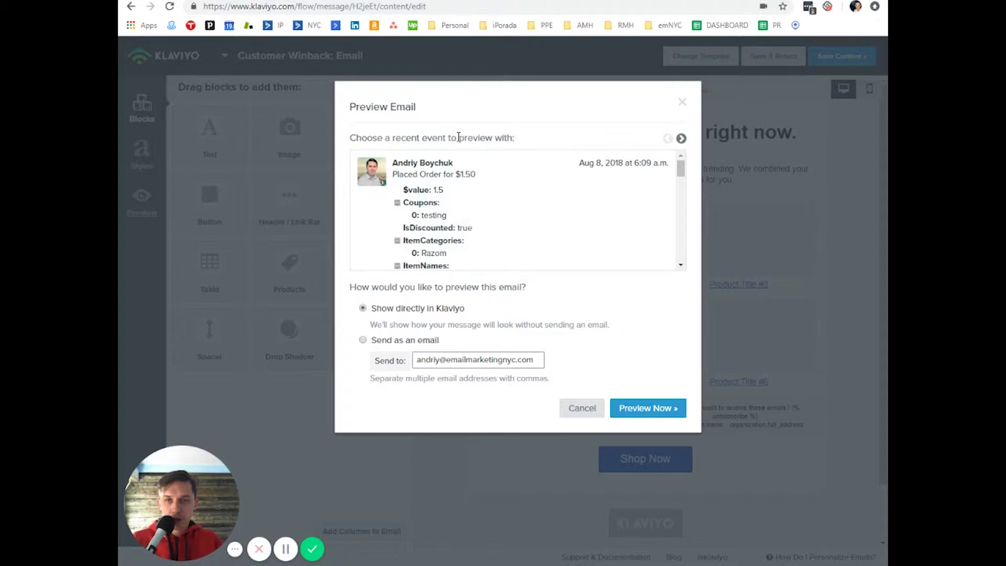
left_click_drag(526, 141, 350, 140)
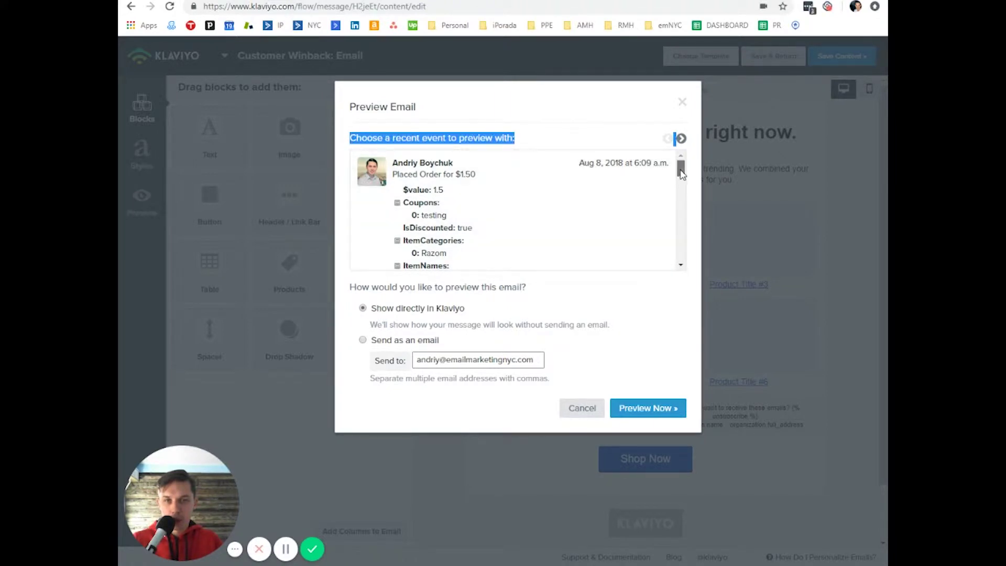
left_click_drag(680, 168, 683, 245)
scroll(681, 241, "up", 10)
scroll(524, 210, "down", 15)
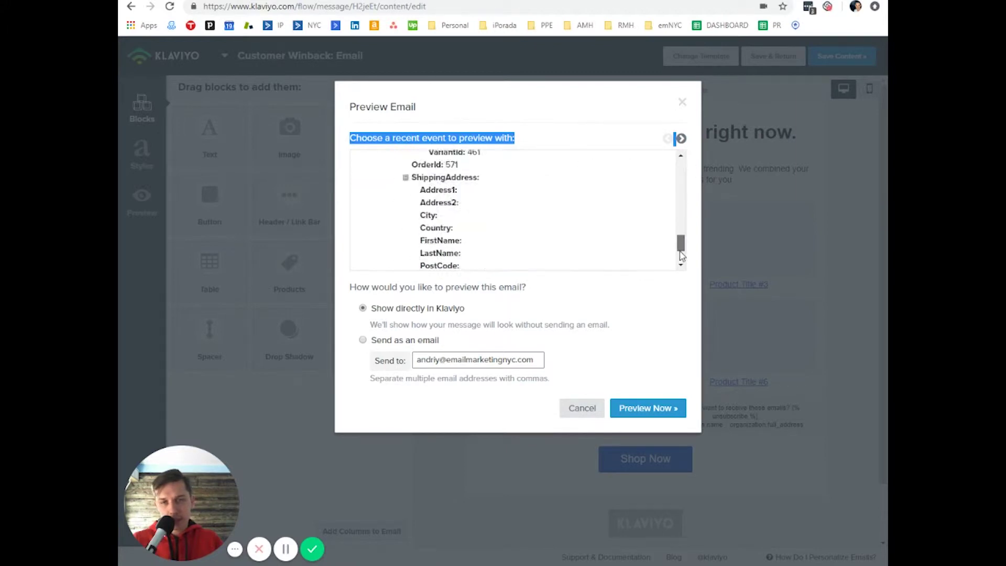
scroll(523, 209, "up", 15)
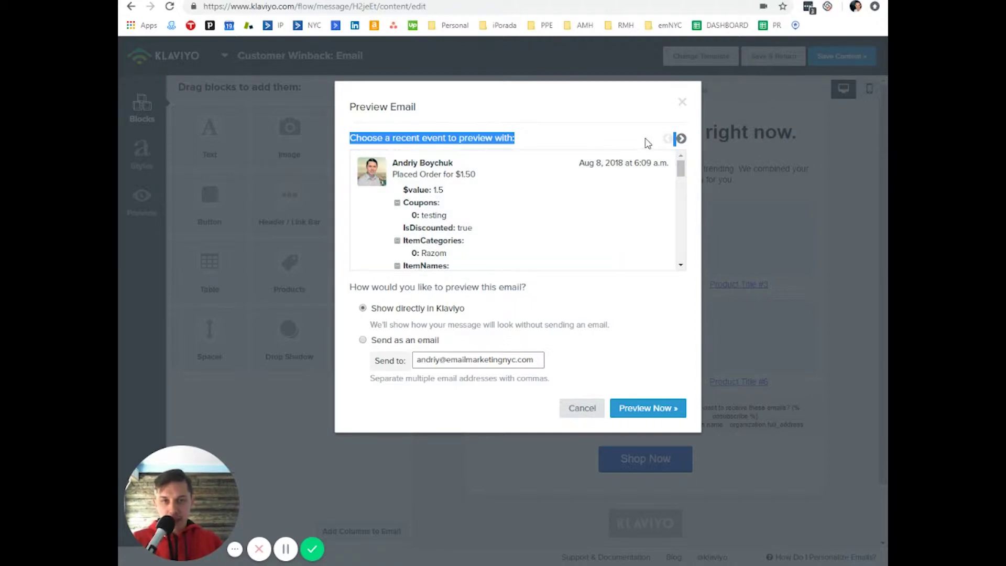
mouse_move(680, 166)
left_mouse_down()
mouse_move(680, 236)
mouse_move(680, 157)
left_mouse_up()
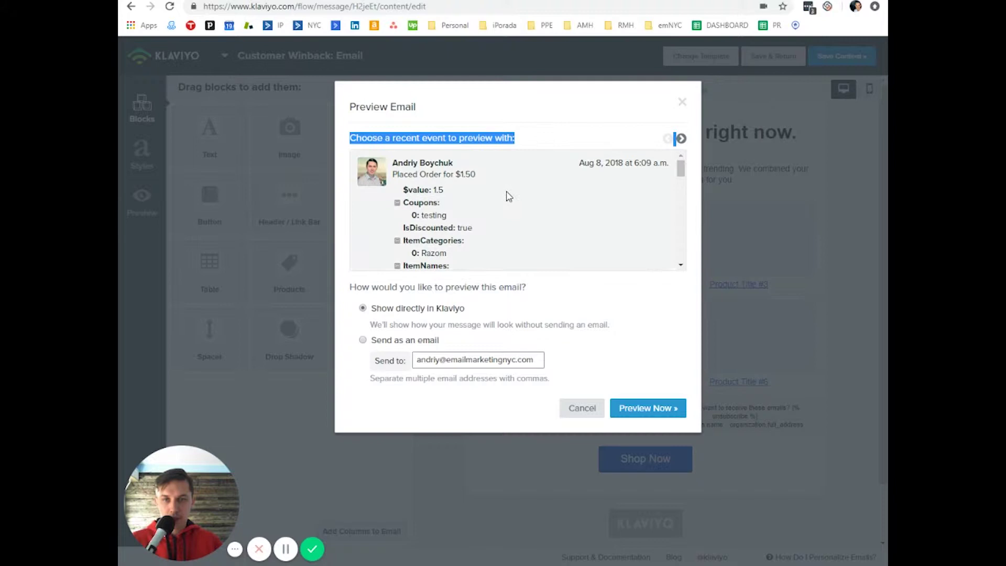
left_click(429, 215)
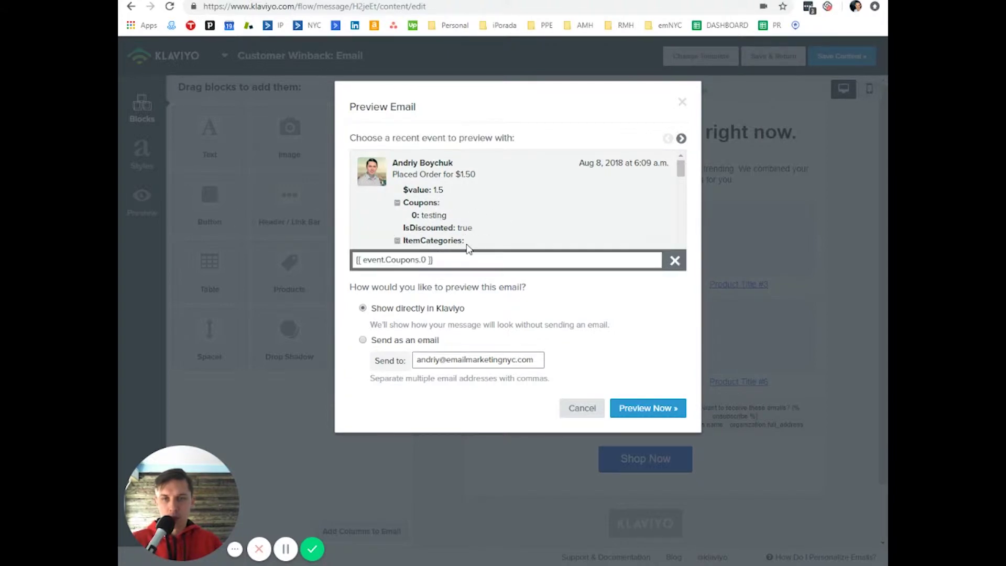
left_click(481, 264)
left_click(580, 407)
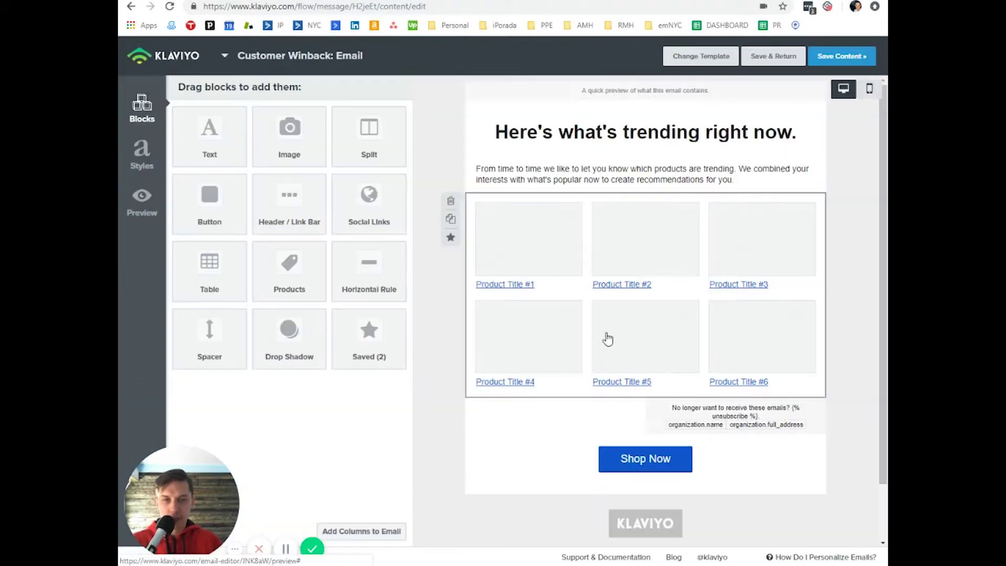
Copy the {{ event.Coupons.0 }} variable and close the preview dialog.
left_click(142, 202)
left_click(454, 265)
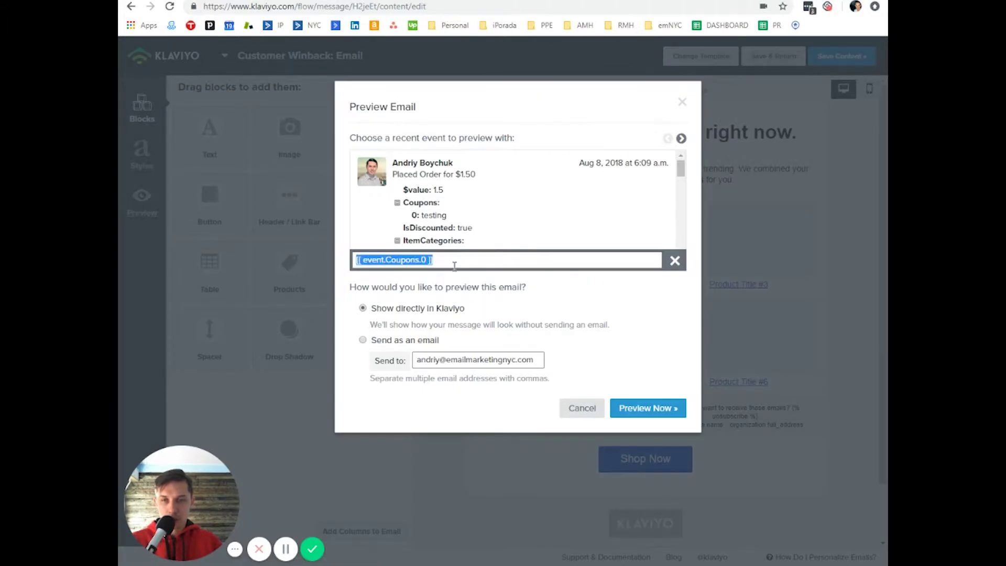
right_click(386, 260)
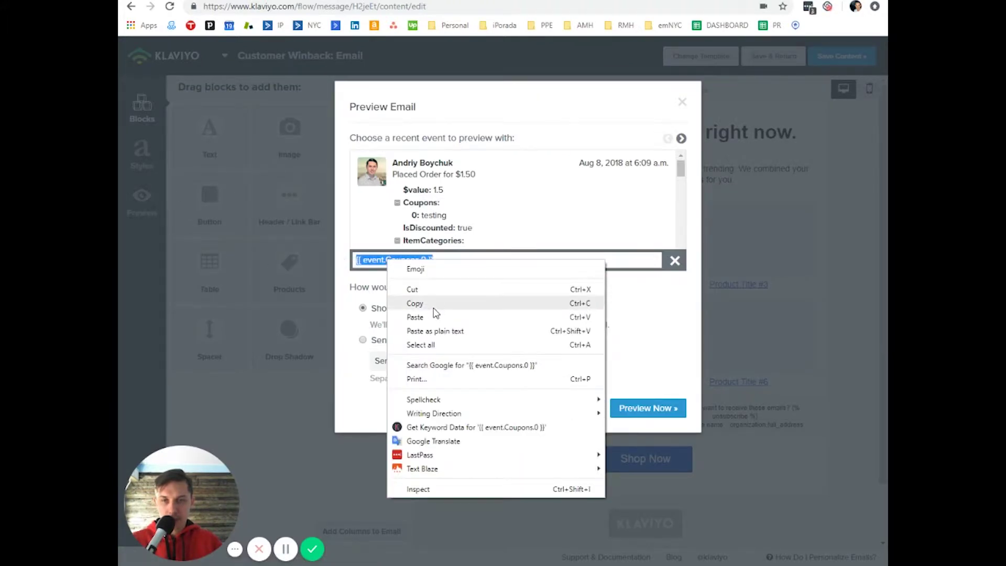
left_click(433, 300)
left_click(585, 413)
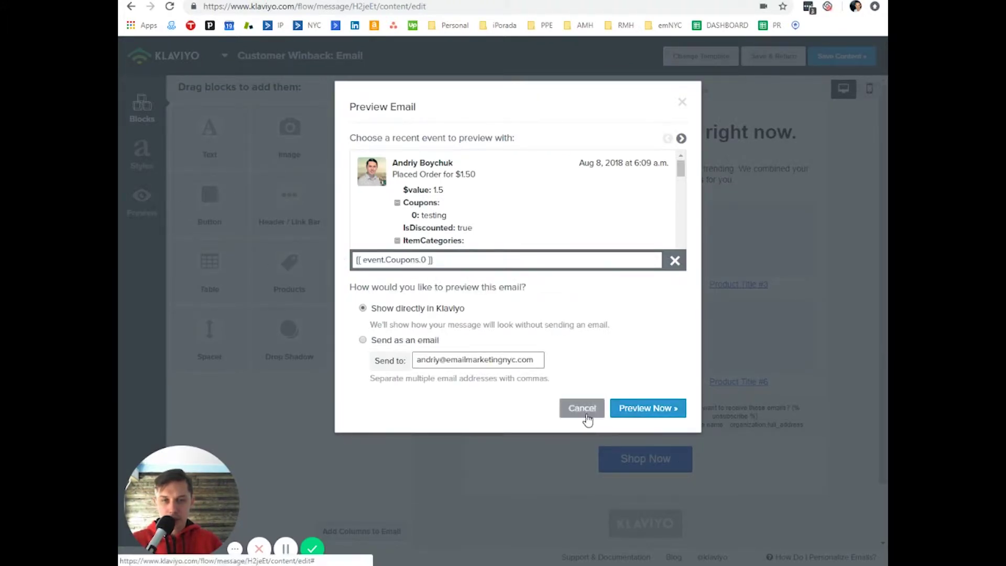
Replace the intro paragraph with the {{ event.Coupons.0 }} variable and save the block.
left_click(590, 414)
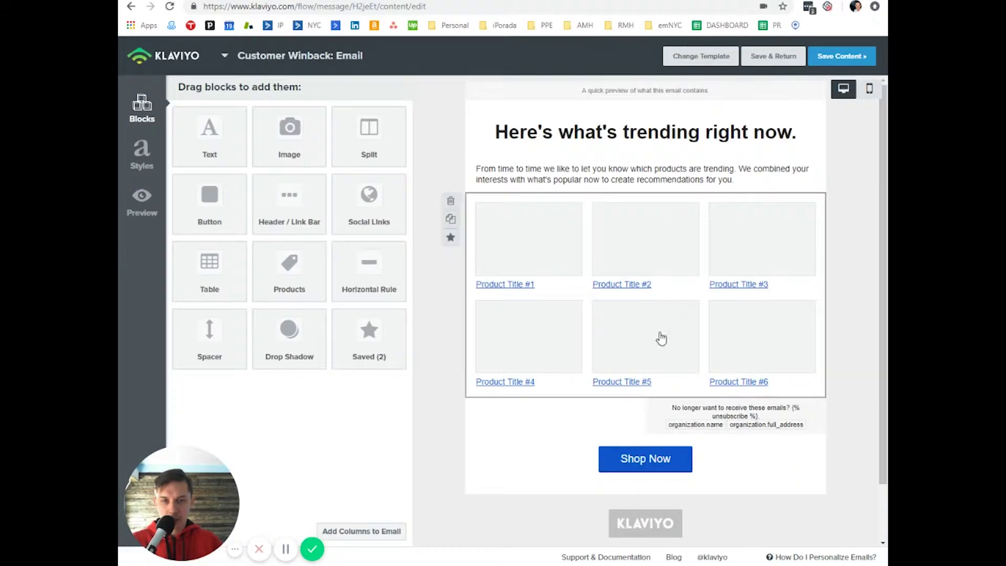
left_click(550, 195)
key("ctrl+a")
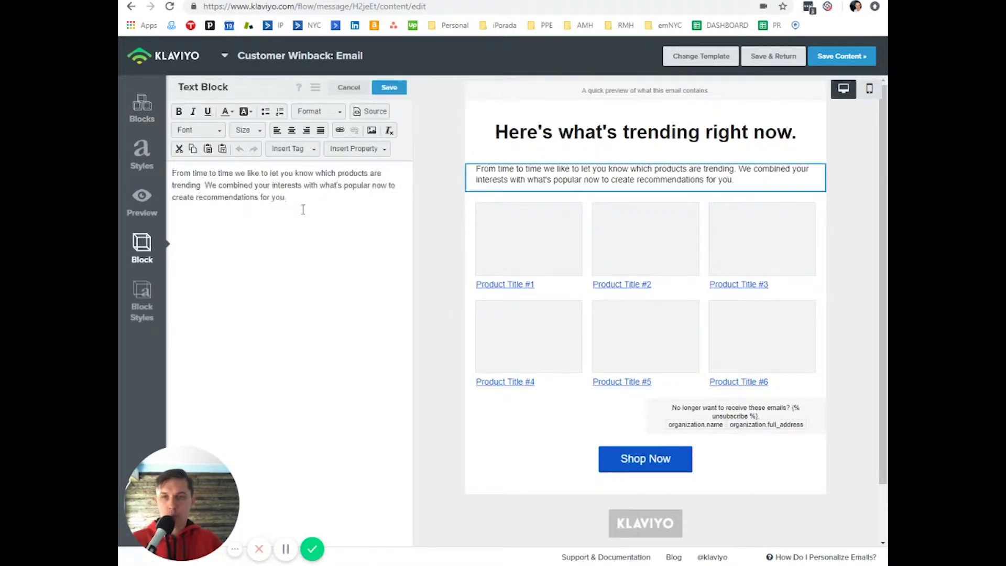
key("ctrl+v")
left_click(388, 87)
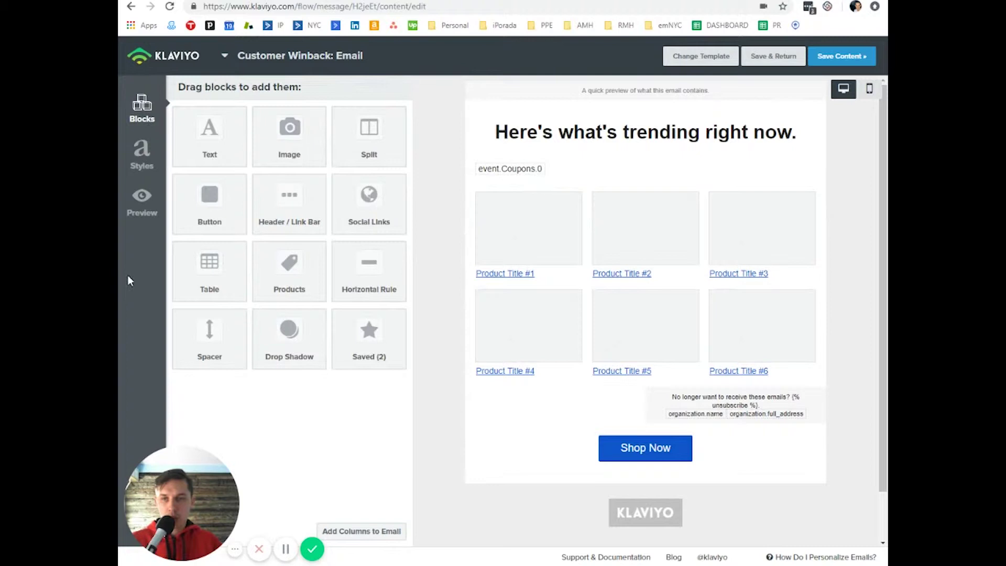
Preview the email to confirm the coupon variable renders as 'testing'.
left_click(146, 212)
left_click(648, 408)
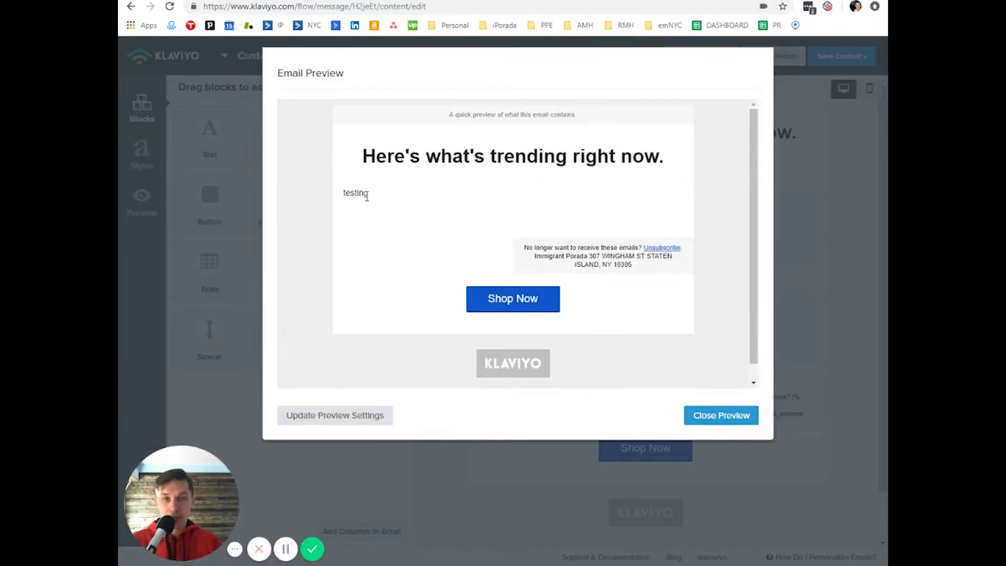
left_click_drag(373, 195, 346, 195)
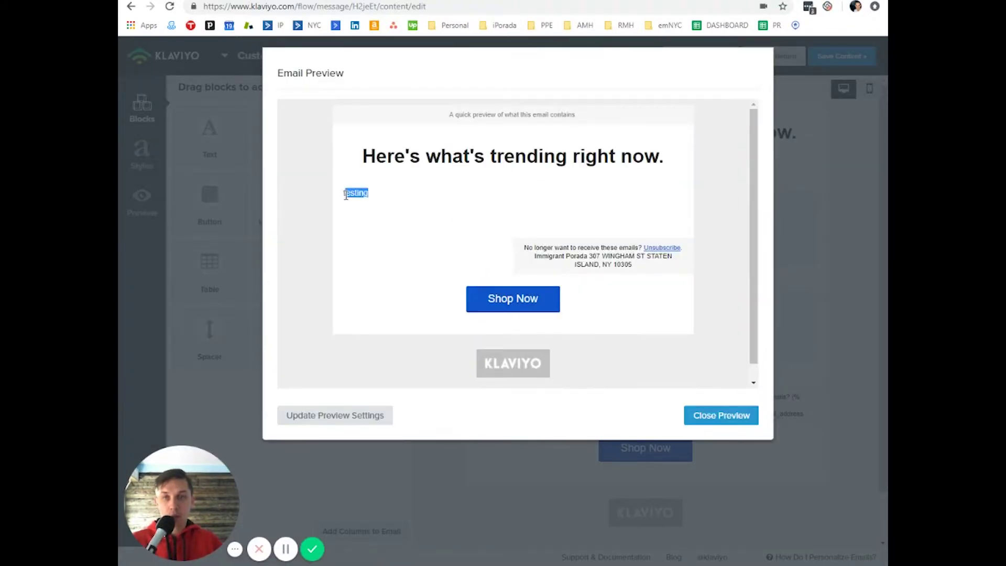
left_click(721, 415)
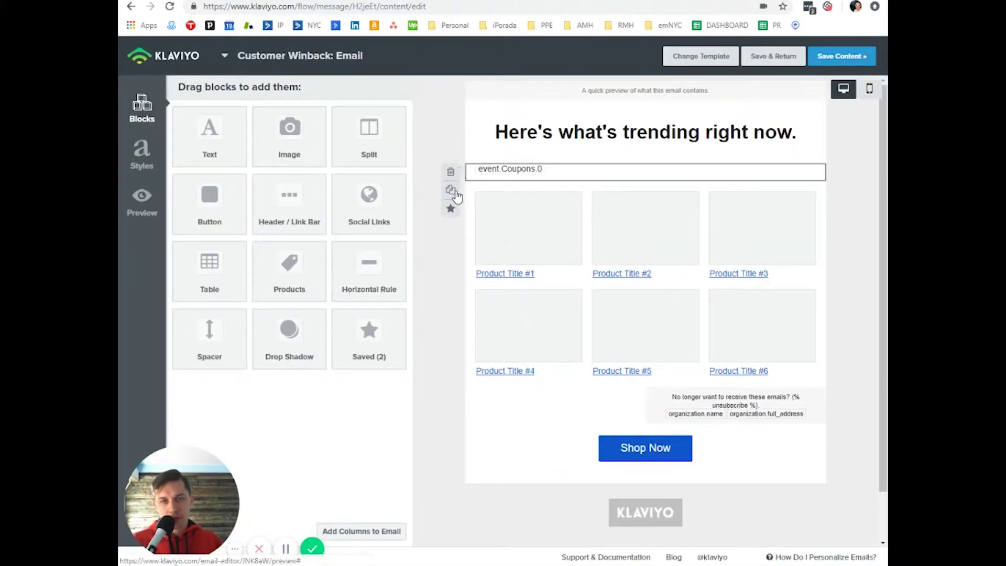
Duplicate the coupon text block, prefix it with 'Thank you for ordering', and save.
left_click(451, 189)
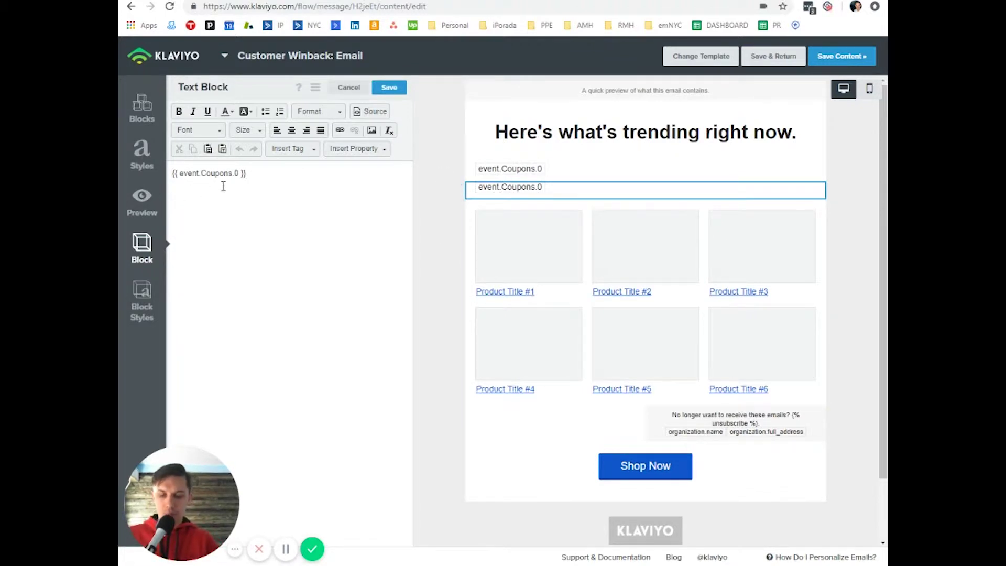
type("Thank you fo")
type("r orderi")
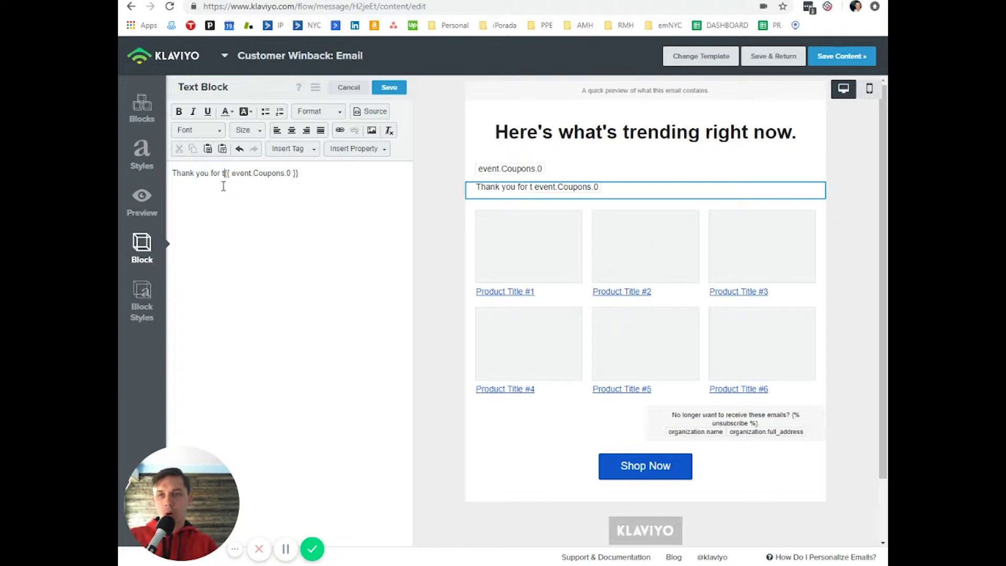
type("ng")
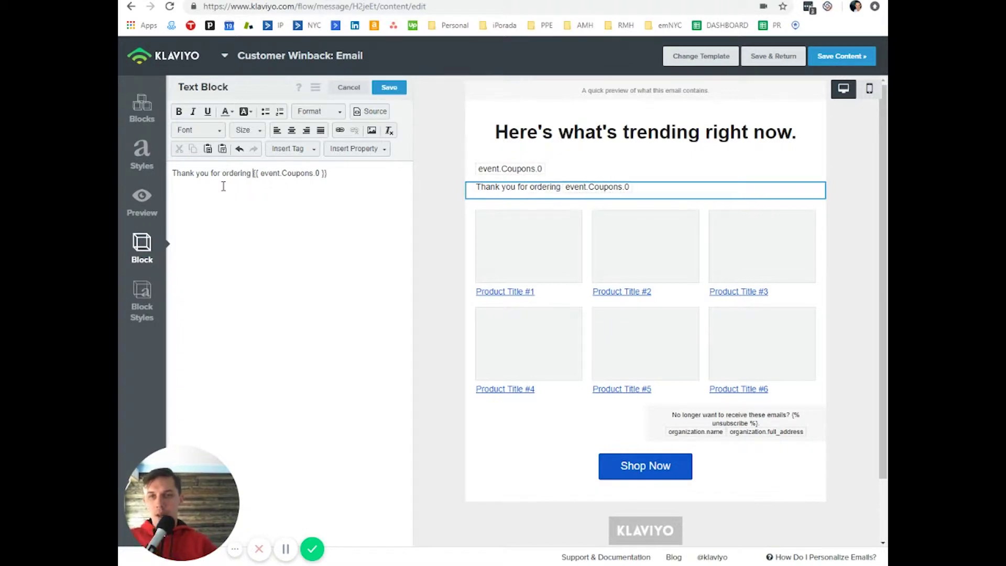
left_click(389, 87)
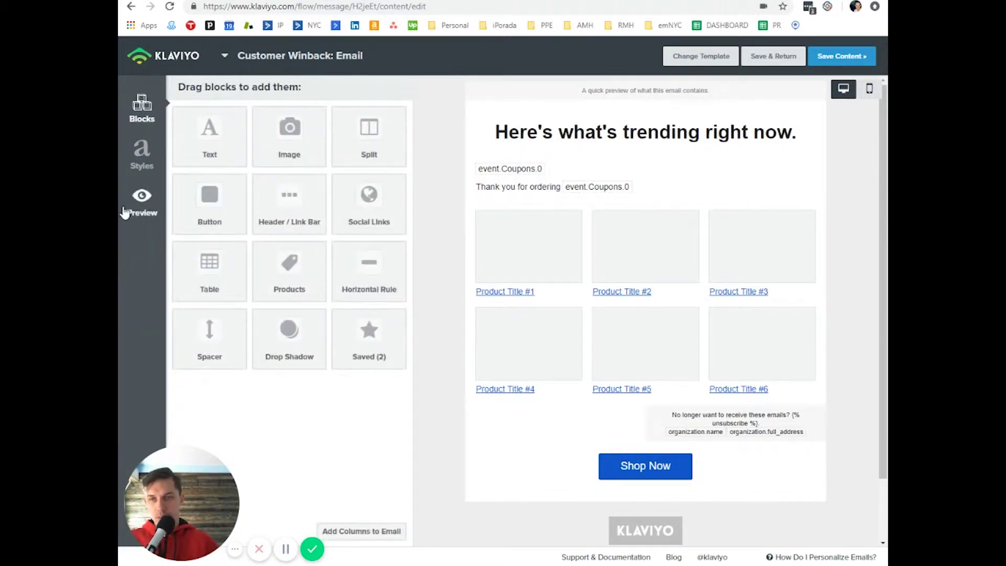
Generate the {{ event.ItemNames.0 }} tag from the preview event data.
left_click(141, 201)
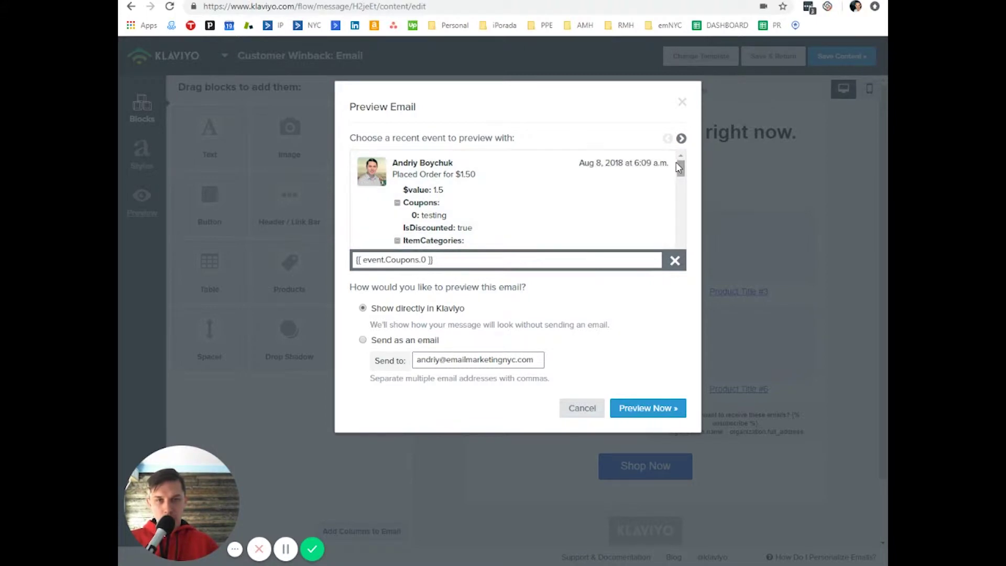
left_click_drag(681, 170, 685, 180)
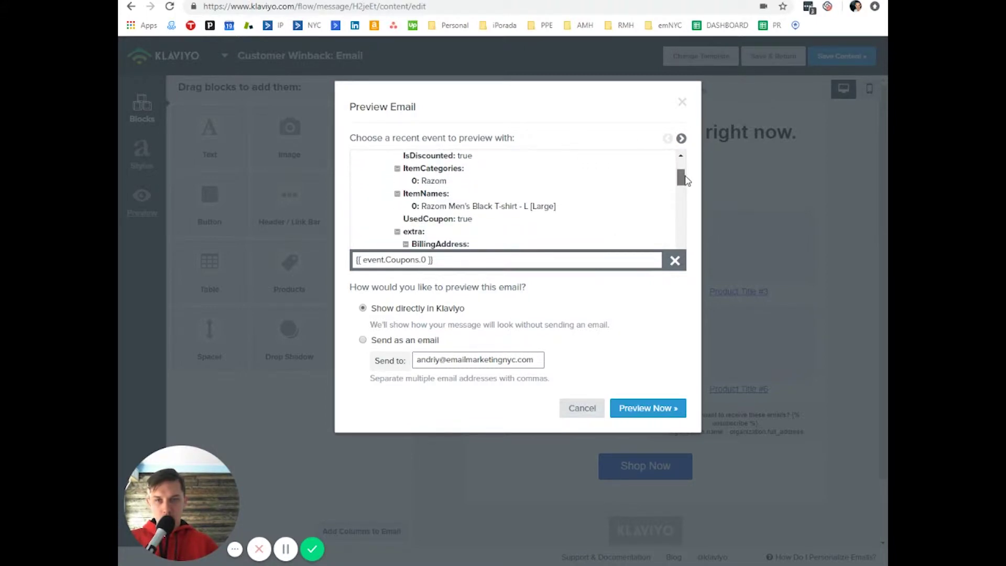
left_click(493, 207)
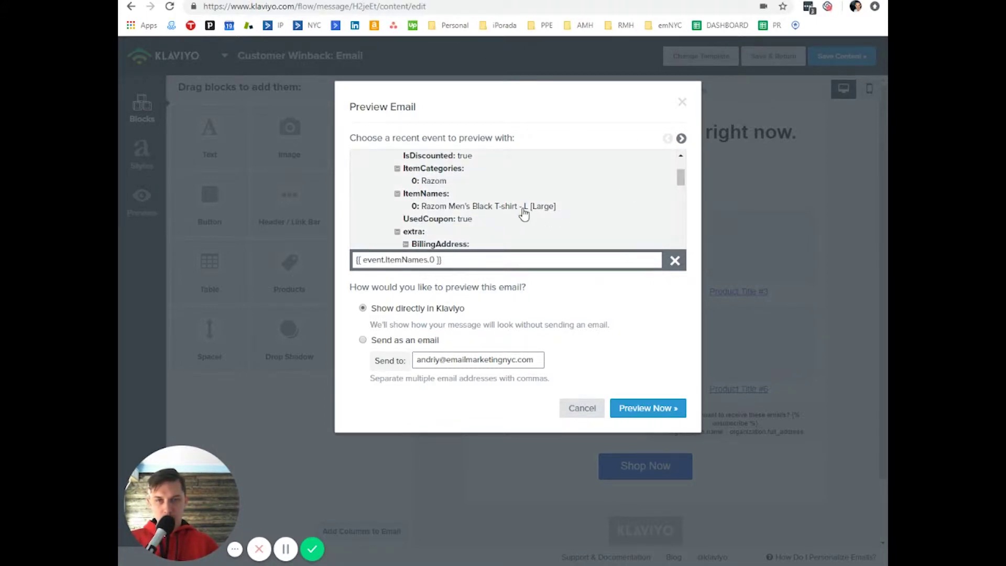
Replace the coupon variable in the thank-you line with {{ event.ItemNames.0 }} and save.
left_click(500, 260)
left_click(582, 408)
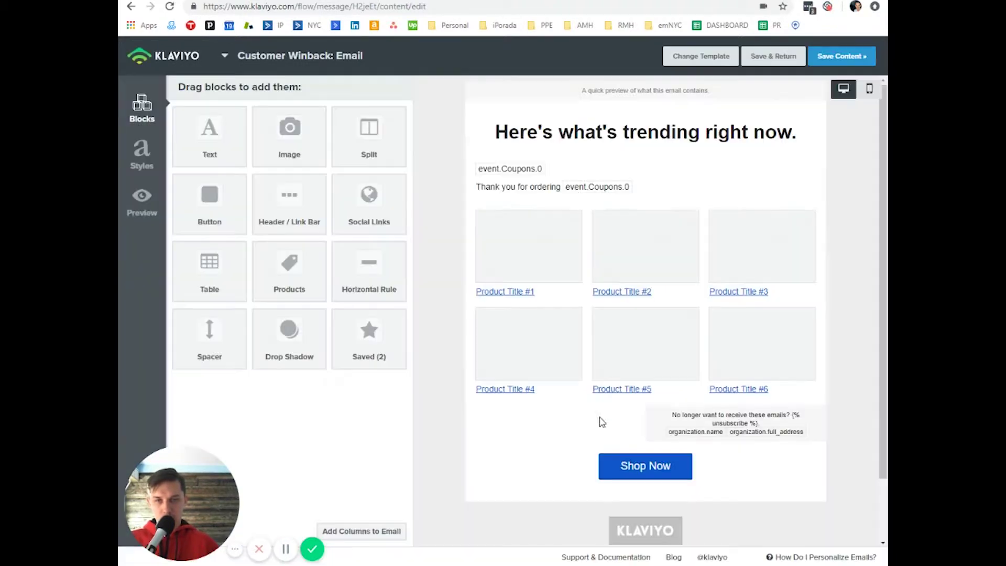
left_click(563, 192)
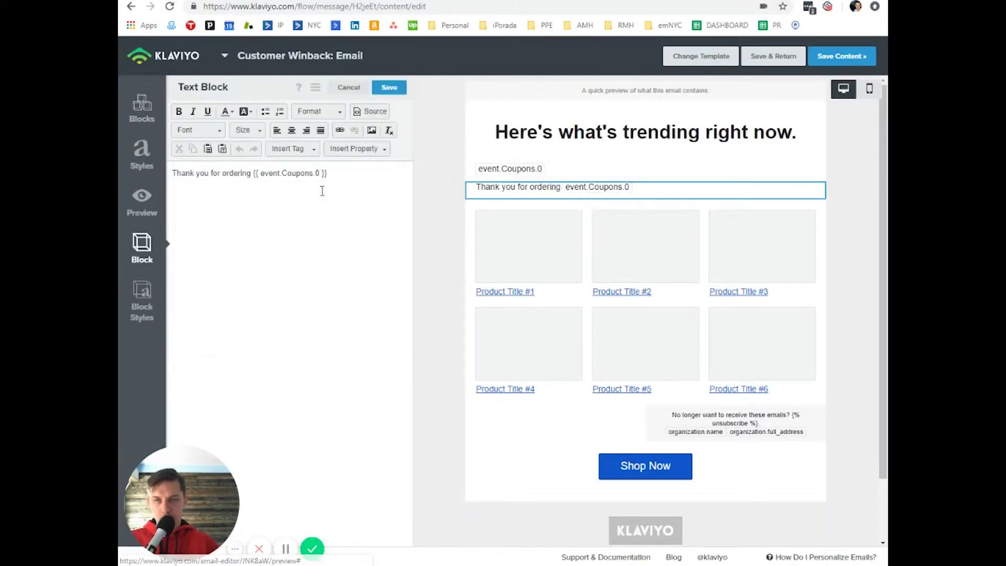
left_click_drag(325, 176, 256, 184)
key("ctrl+v")
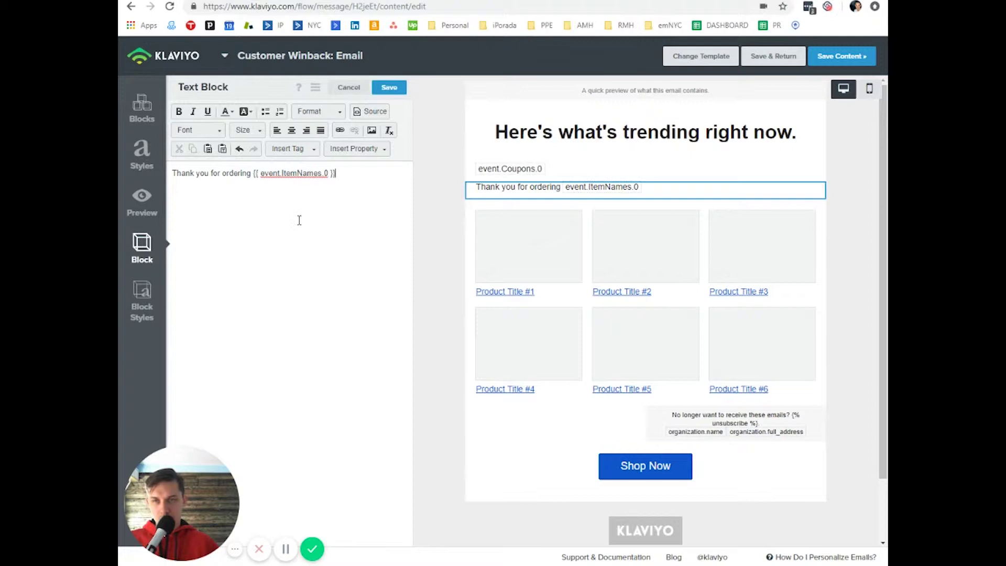
left_click(391, 88)
Preview the email, showing 'Thank you for ordering Razom Men's Black T-shirt - L [Large]'.
left_click(135, 202)
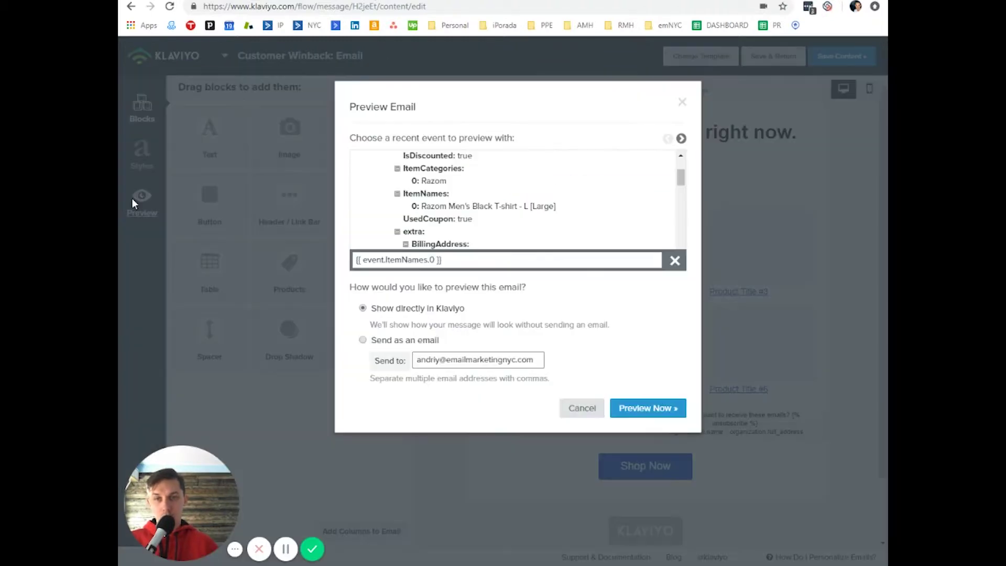
left_click(648, 408)
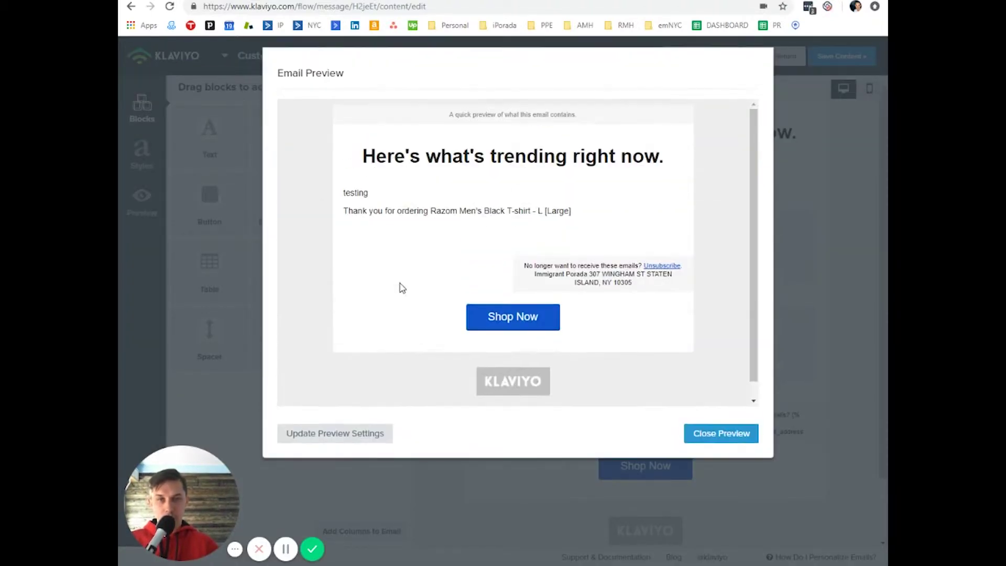
left_click_drag(569, 208, 431, 212)
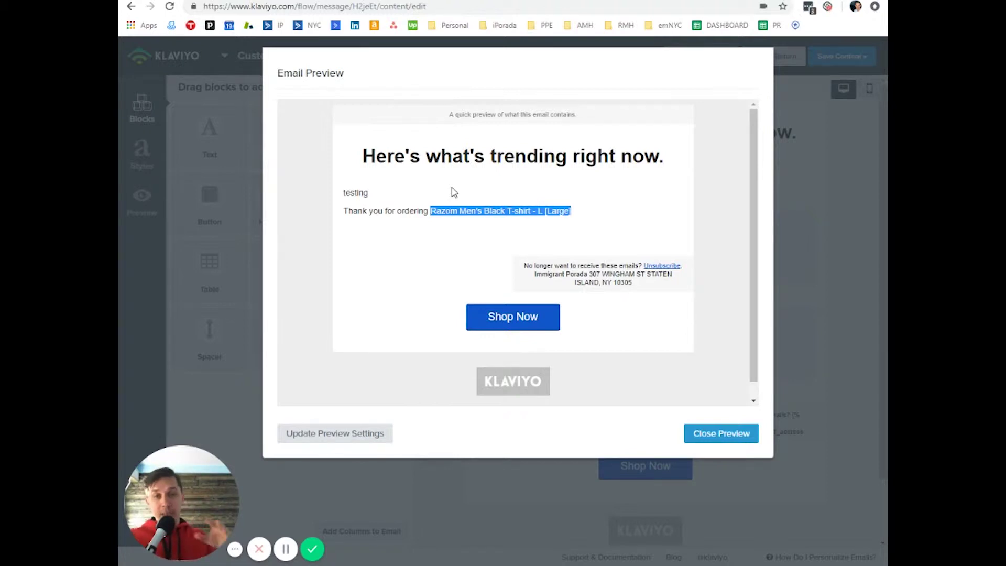
Generate tags for billing city, billing phone, coupon amount and first item's image URL.
left_click(722, 432)
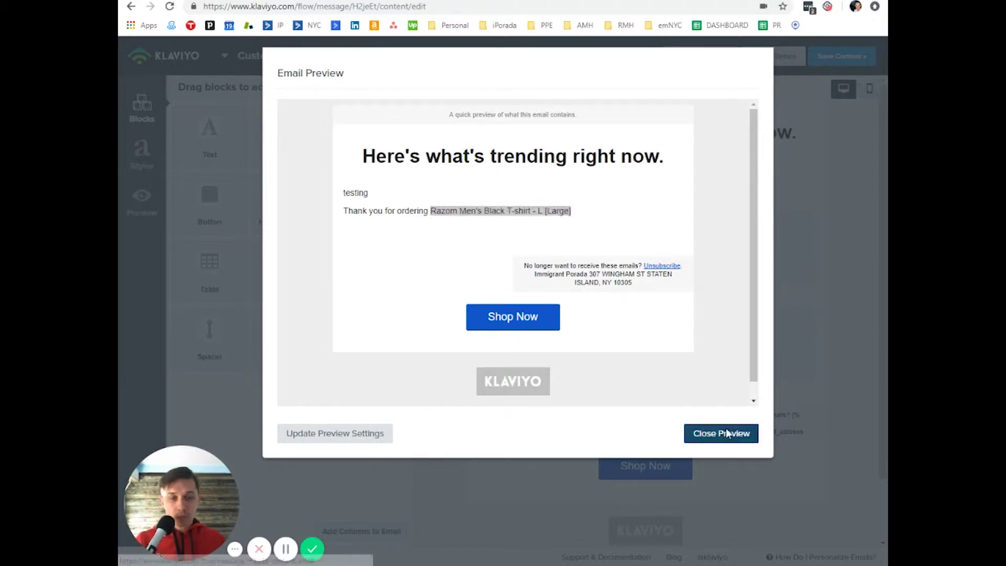
left_click(141, 202)
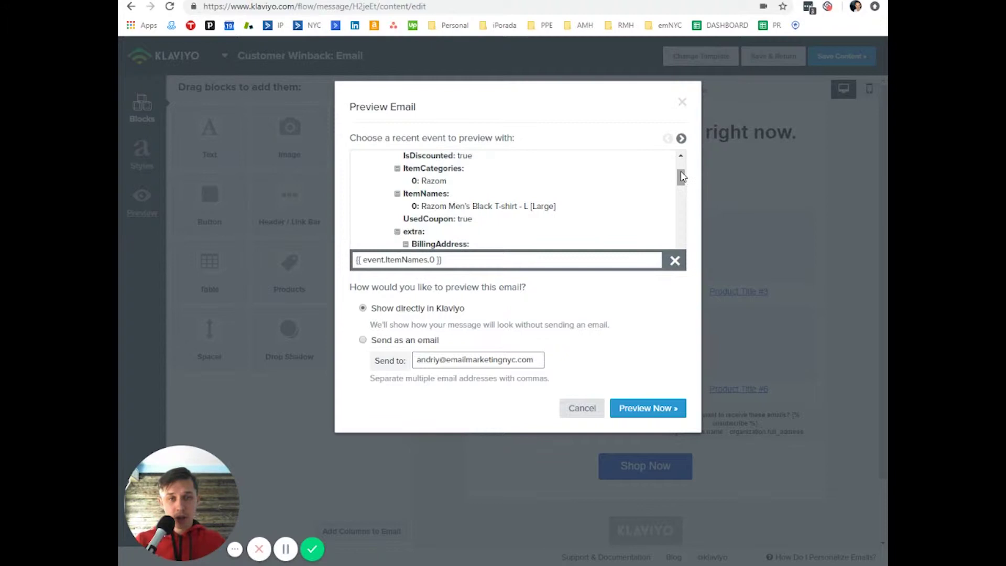
left_click_drag(681, 176, 681, 187)
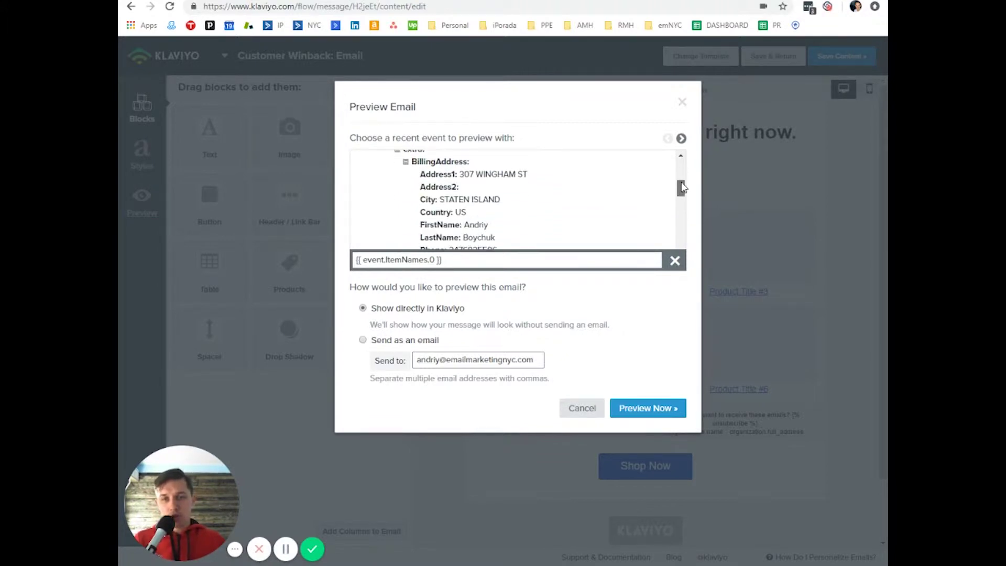
left_click(447, 200)
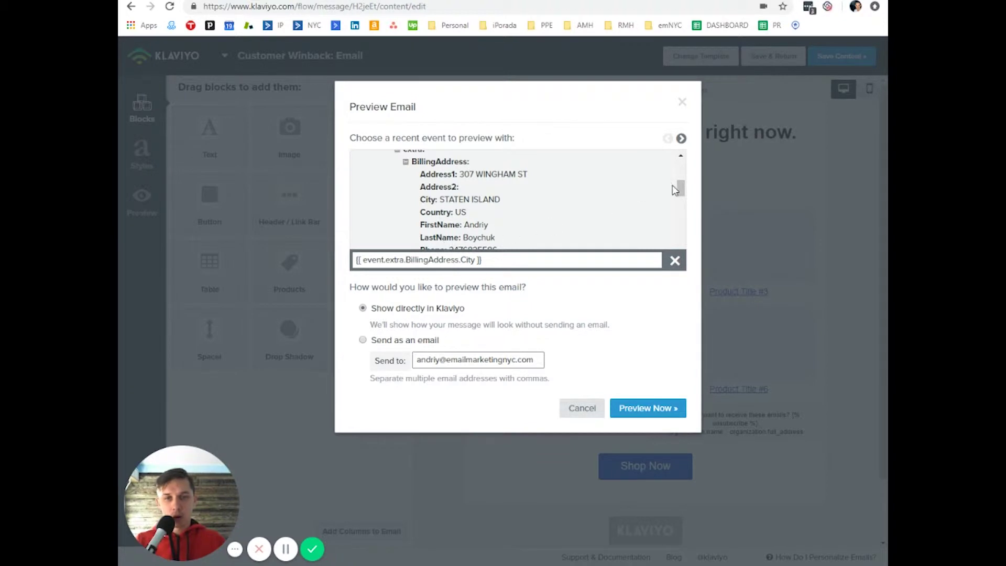
left_click_drag(681, 187, 679, 210)
left_click(478, 197)
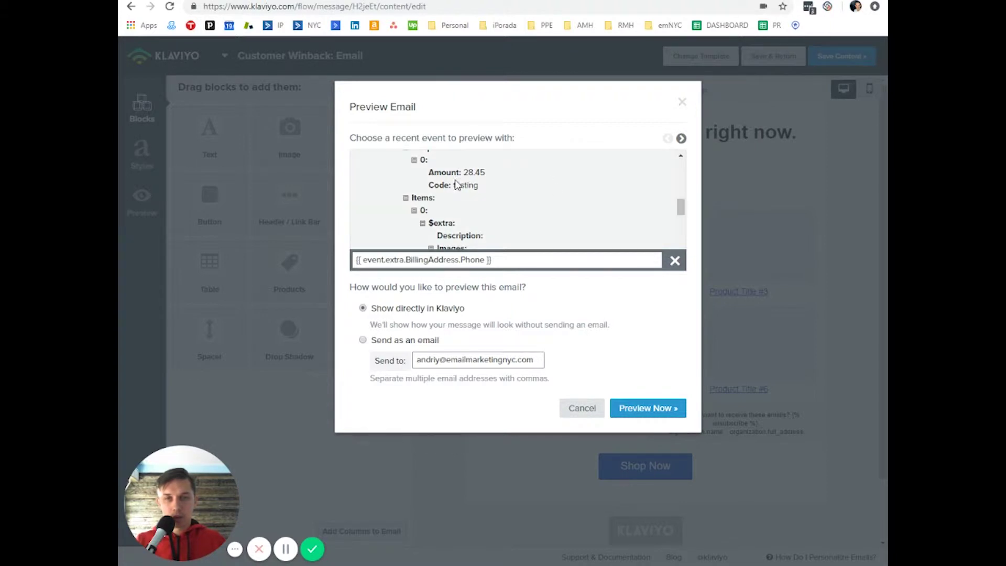
left_click(485, 172)
left_click_drag(681, 219, 681, 224)
left_click(534, 183)
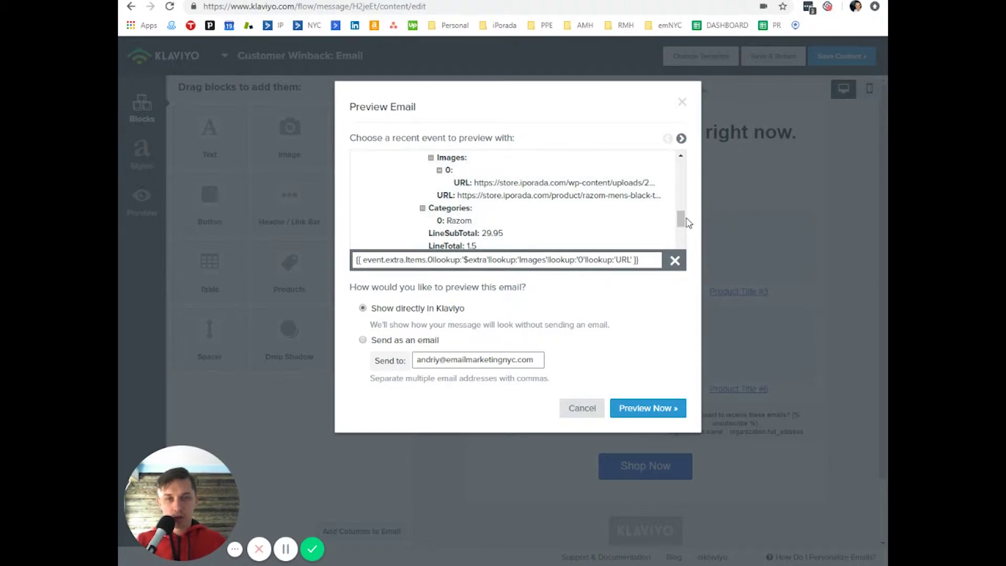
left_click_drag(680, 220, 681, 253)
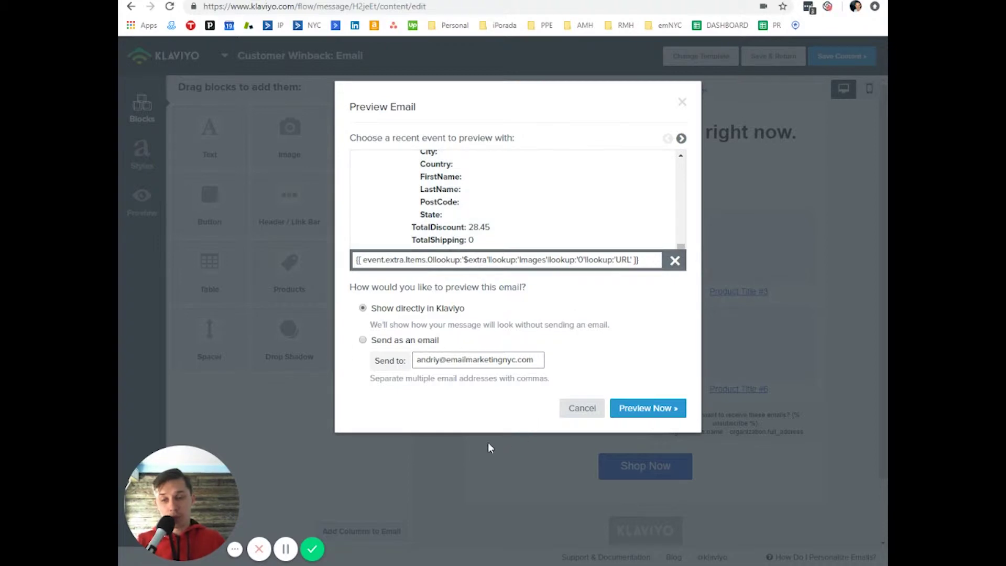
Show Email #1 details in the USPS branch of the Order Delivered flow.
left_click(581, 410)
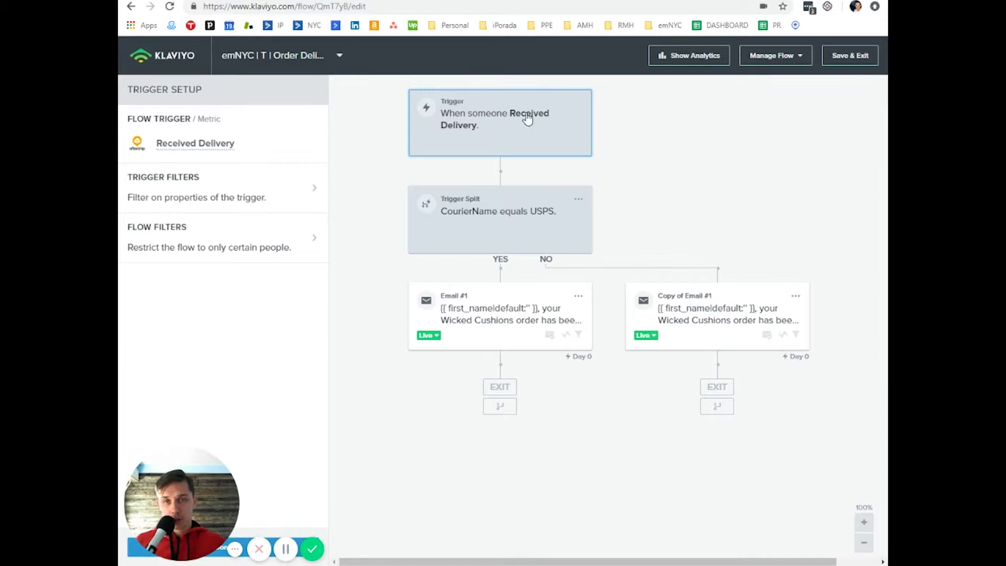
left_click(478, 321)
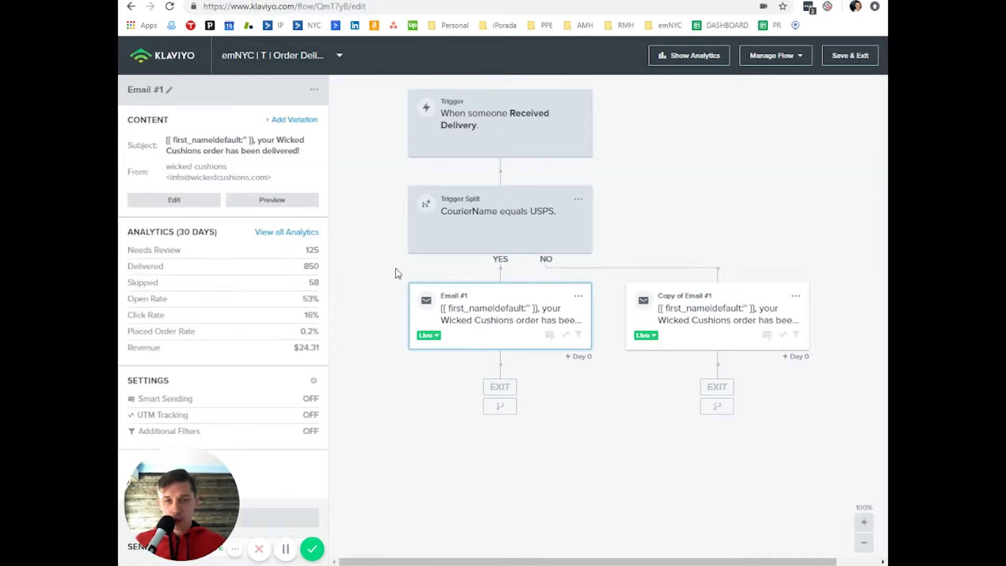
left_click(174, 200)
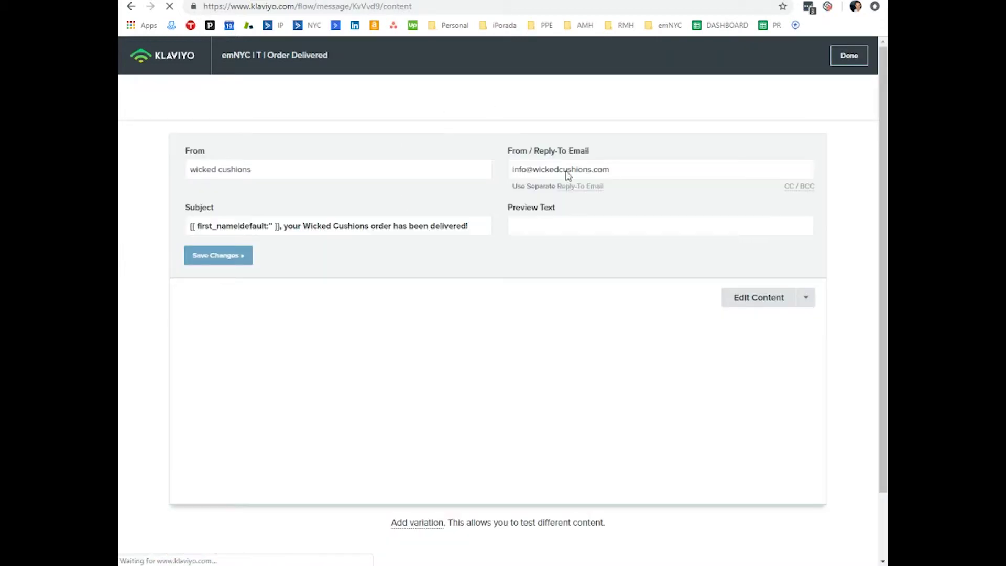
left_click(749, 297)
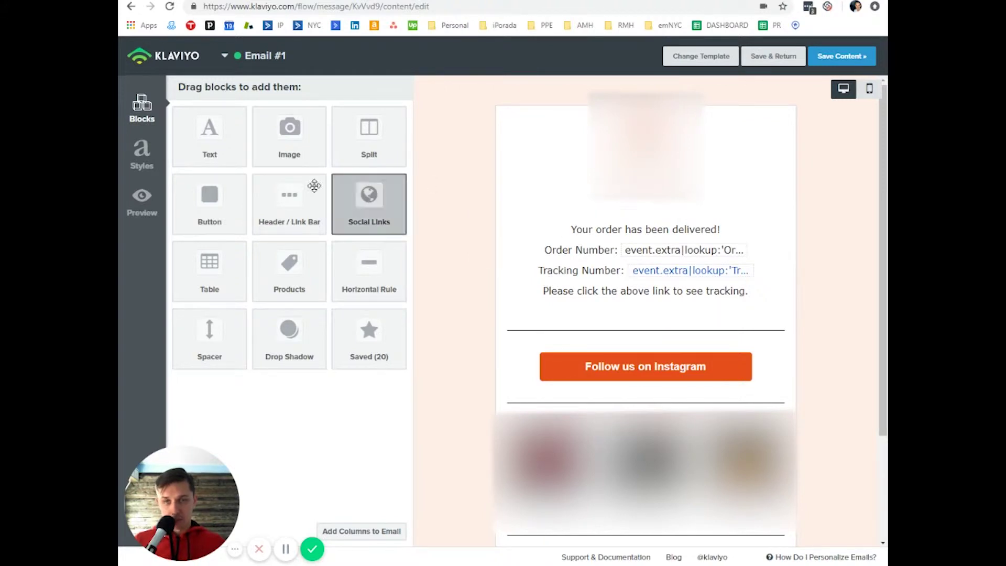
left_click(142, 212)
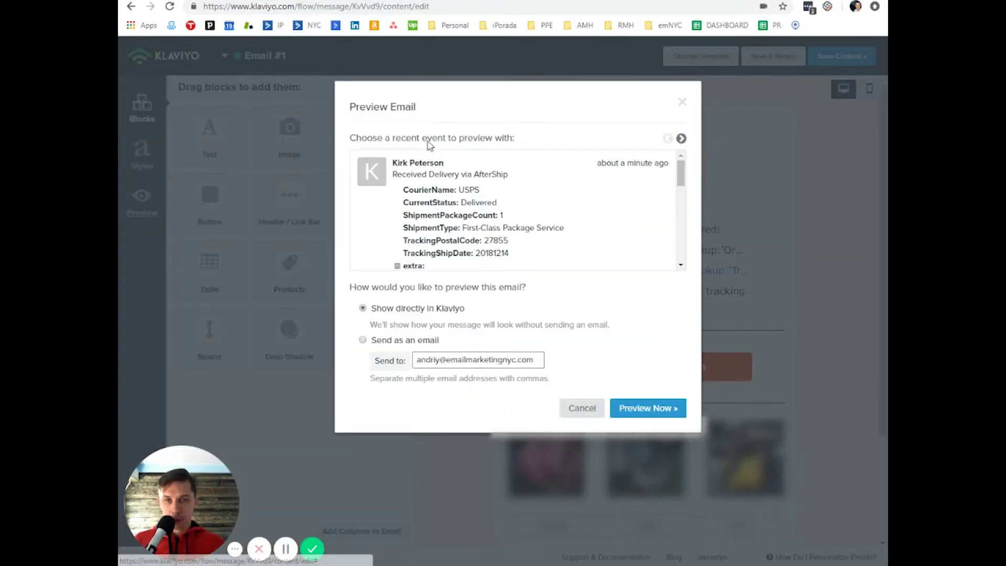
left_click_drag(671, 173, 689, 189)
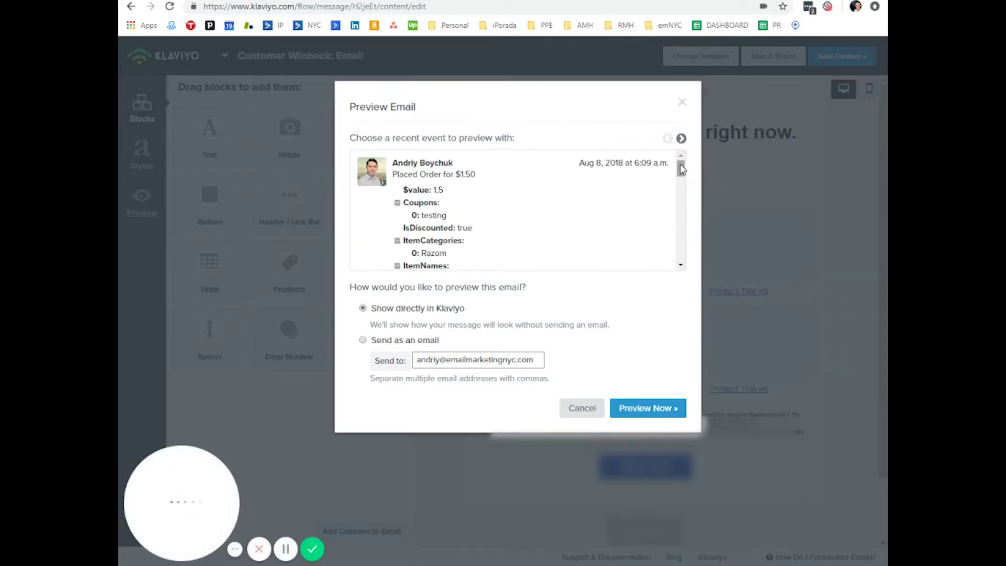
mouse_move(682, 168)
left_mouse_down()
mouse_move(681, 220)
mouse_move(681, 166)
left_mouse_up()
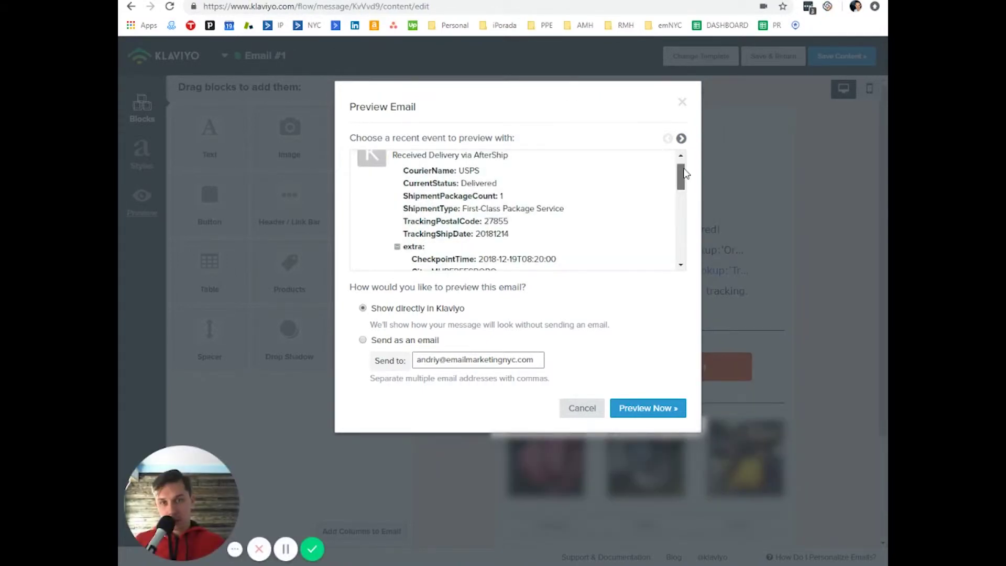
mouse_move(687, 169)
left_mouse_down()
mouse_move(699, 237)
mouse_move(684, 151)
left_mouse_up()
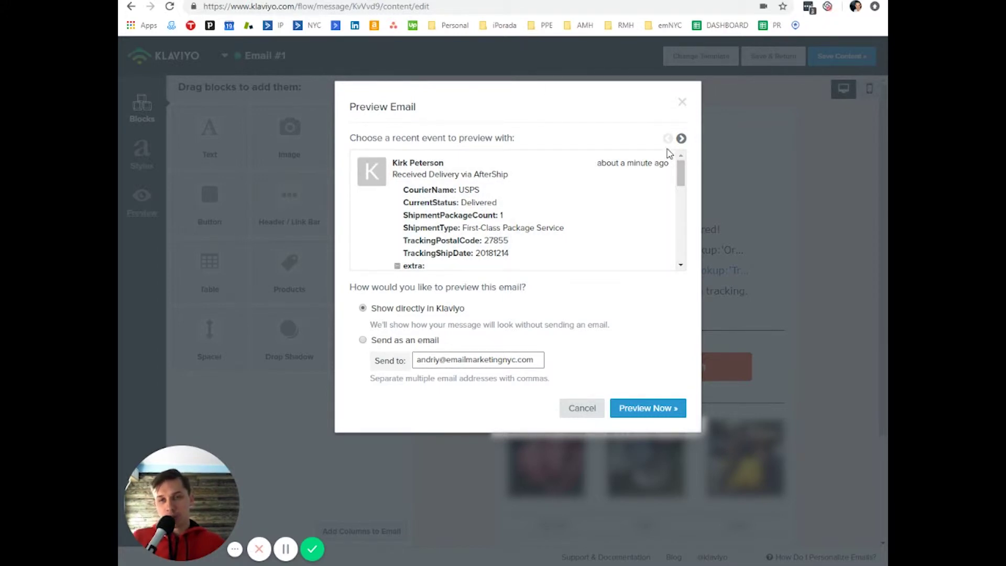
scroll(681, 175, "down", 1)
left_click_drag(681, 176, 655, 205)
scroll(602, 224, "down", 5)
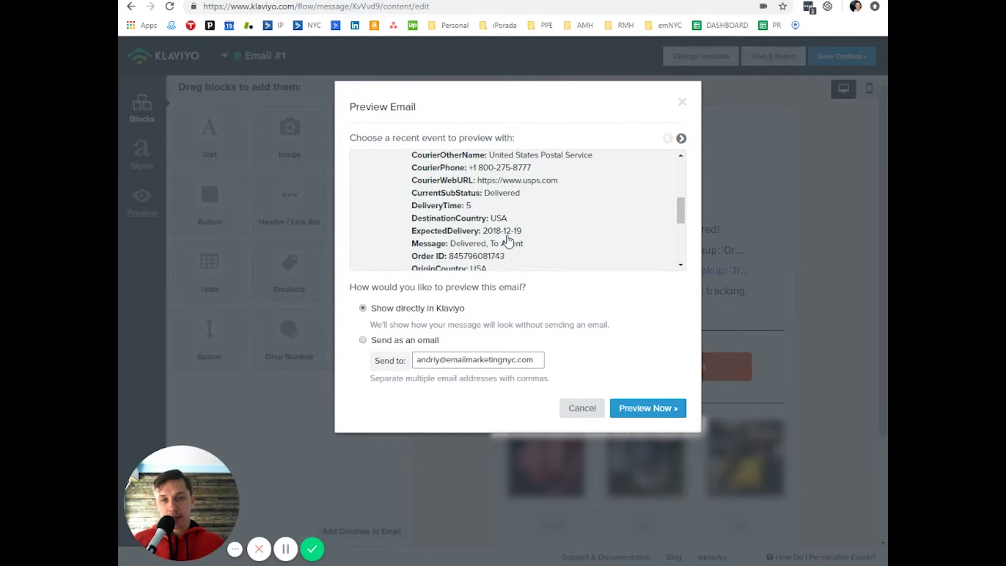
left_click(496, 216)
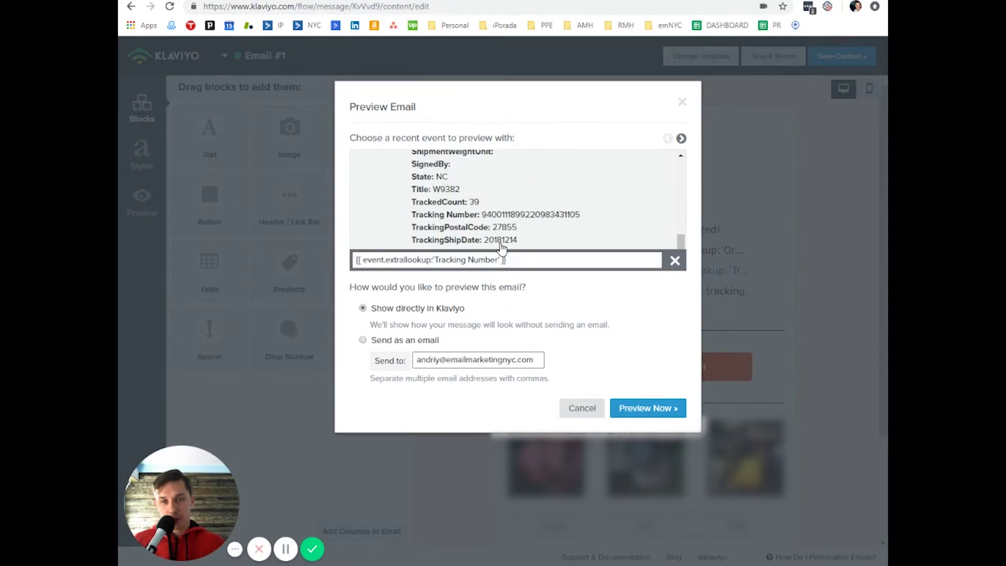
left_click(502, 230)
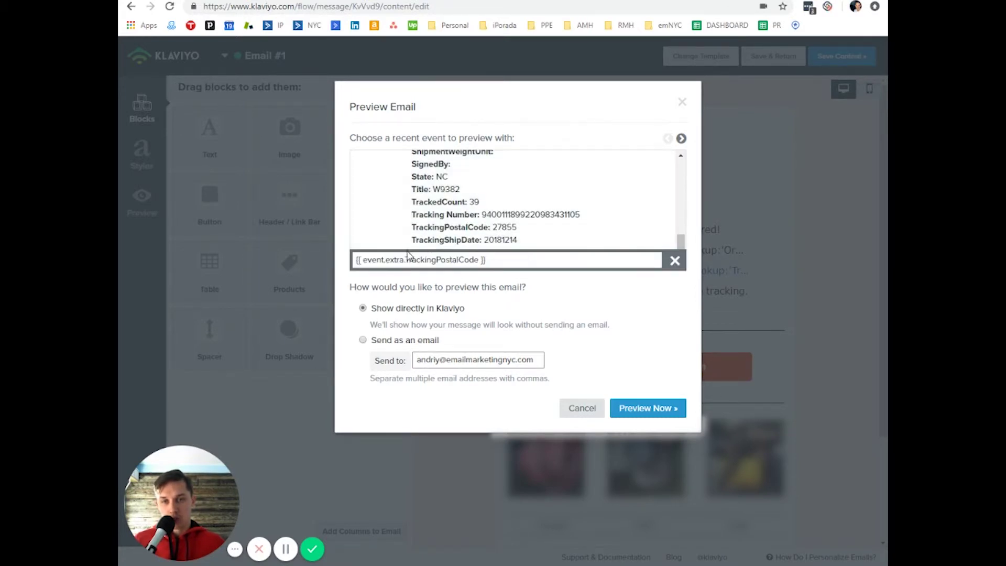
left_click(493, 241)
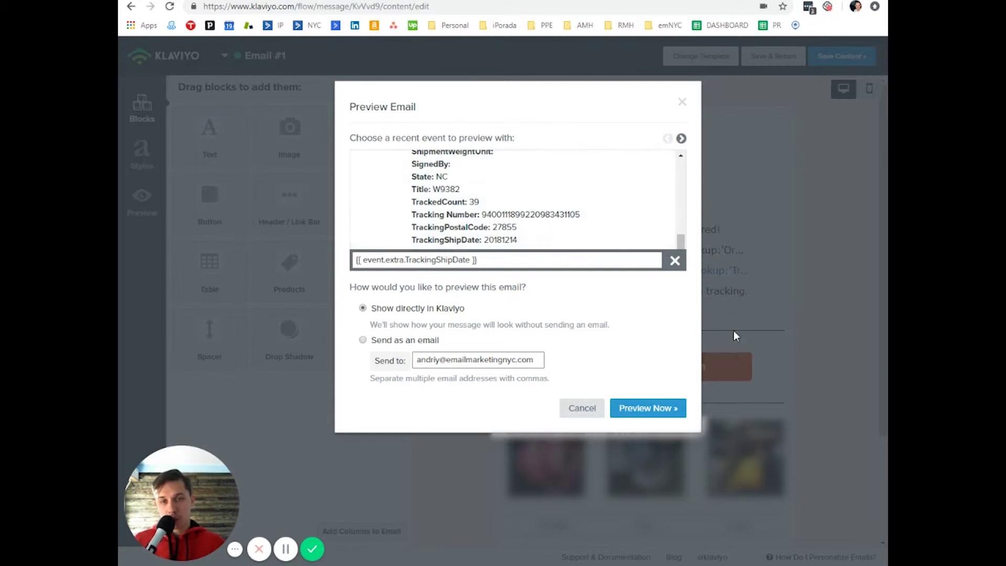
left_click(537, 256)
left_click(573, 402)
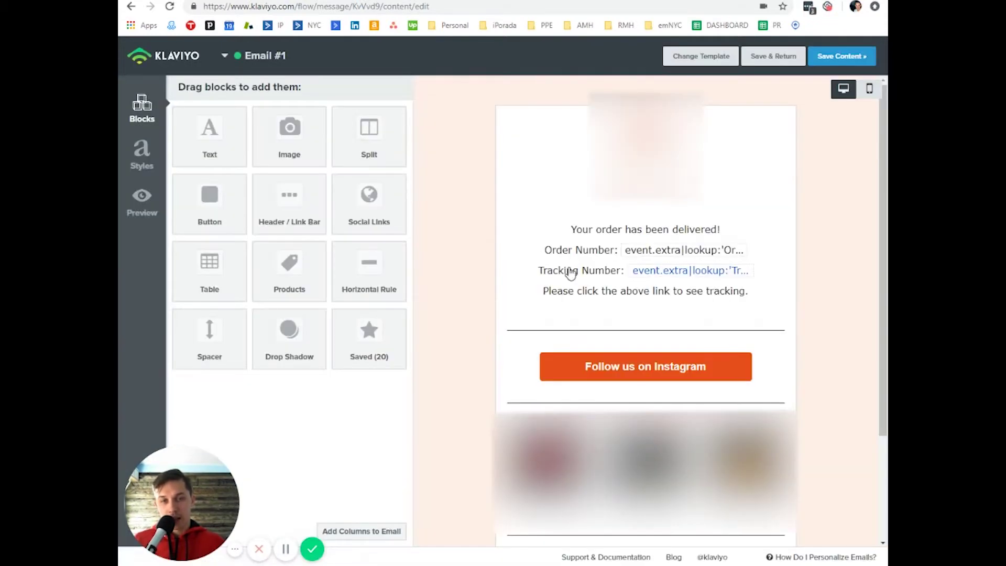
left_click(141, 200)
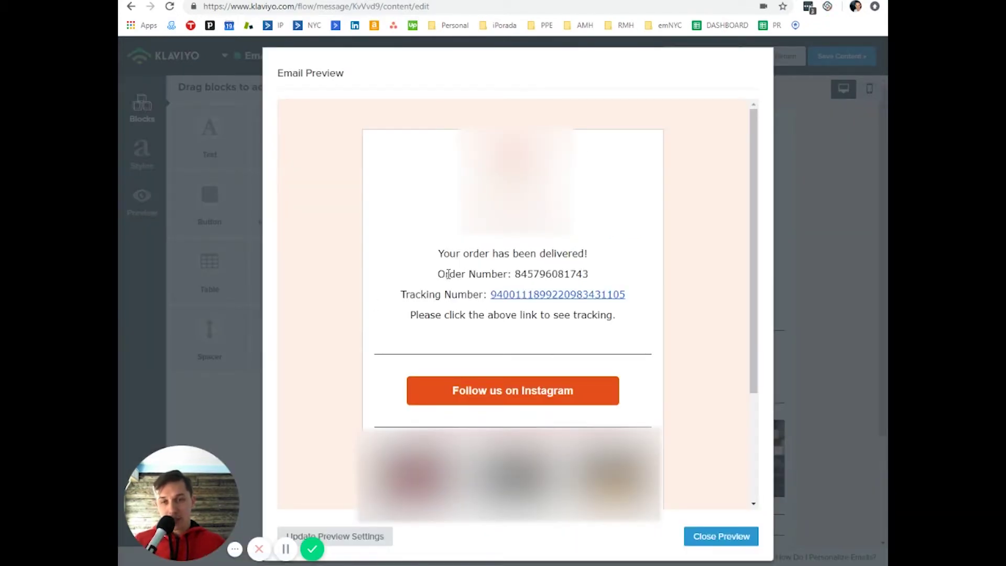
left_click_drag(444, 273, 515, 275)
left_click_drag(626, 292, 494, 313)
left_click(506, 316)
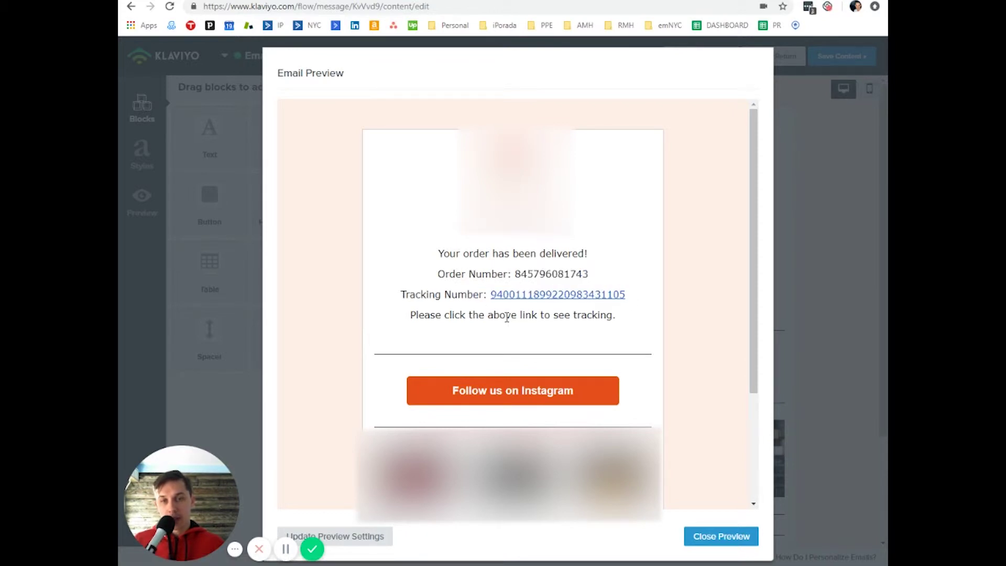
right_click(536, 298)
left_click(548, 305)
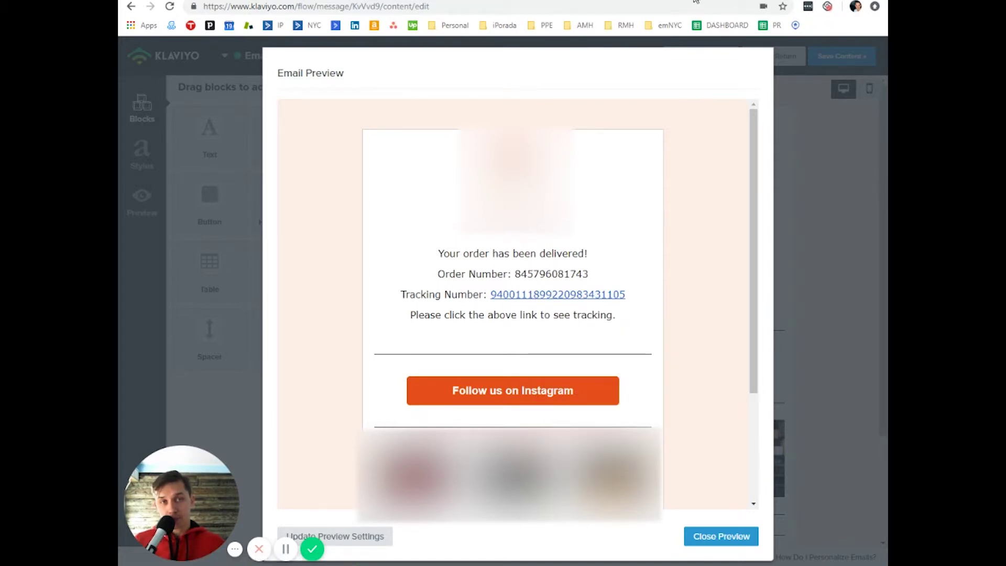
left_click(696, 1)
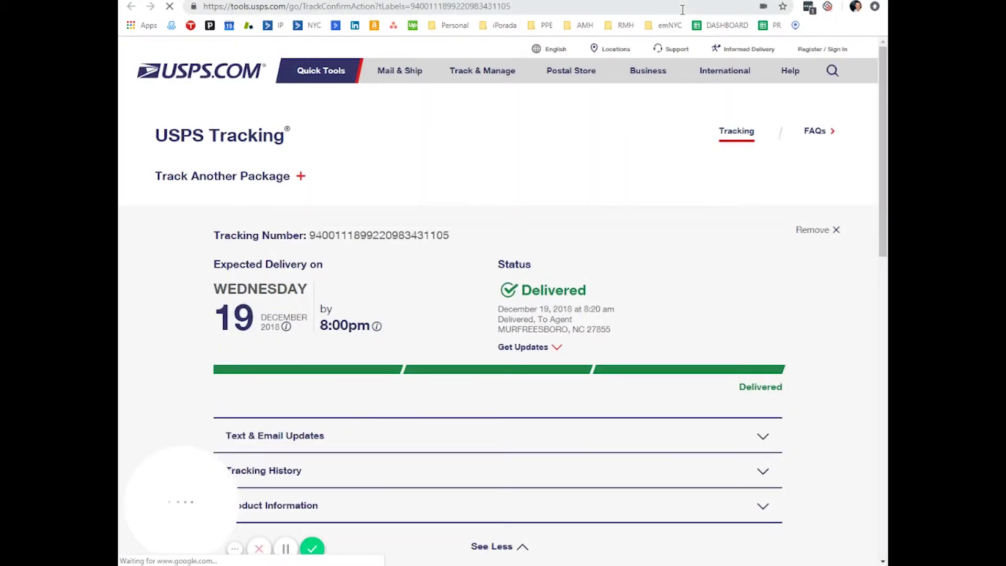
left_click(654, 2)
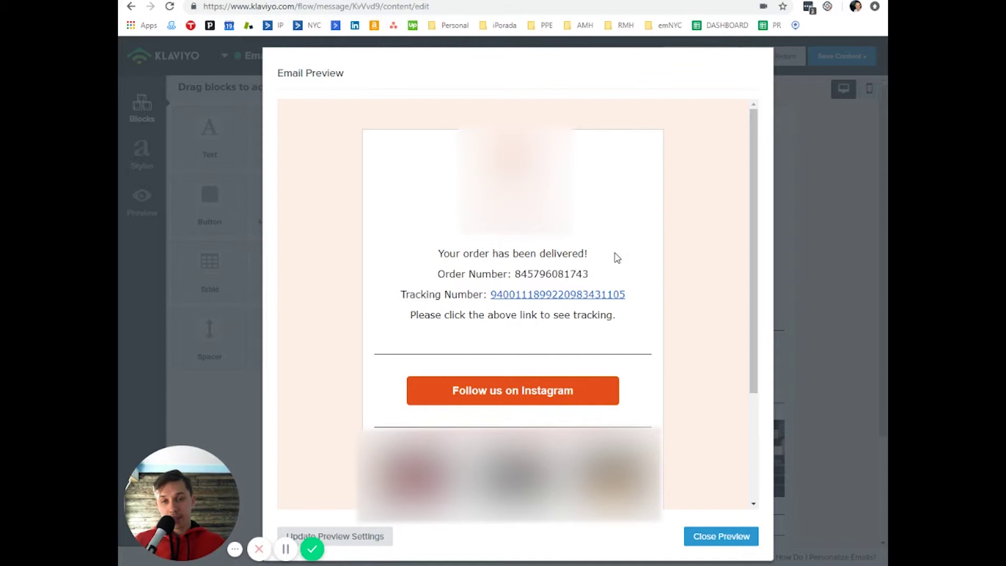
Link the tracking number to the pasted USPS TrackConfirmAction URL.
left_click(721, 536)
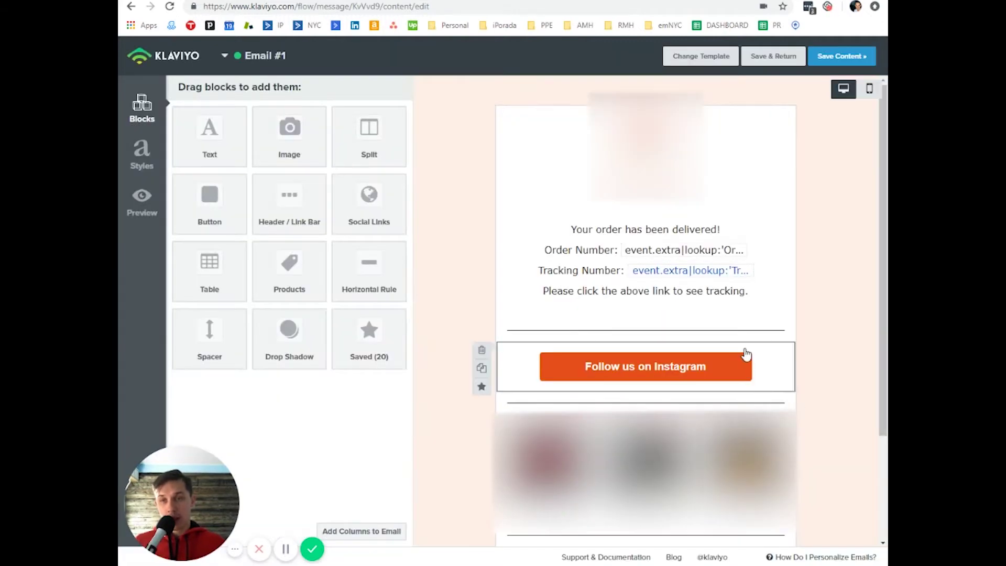
left_click(629, 307)
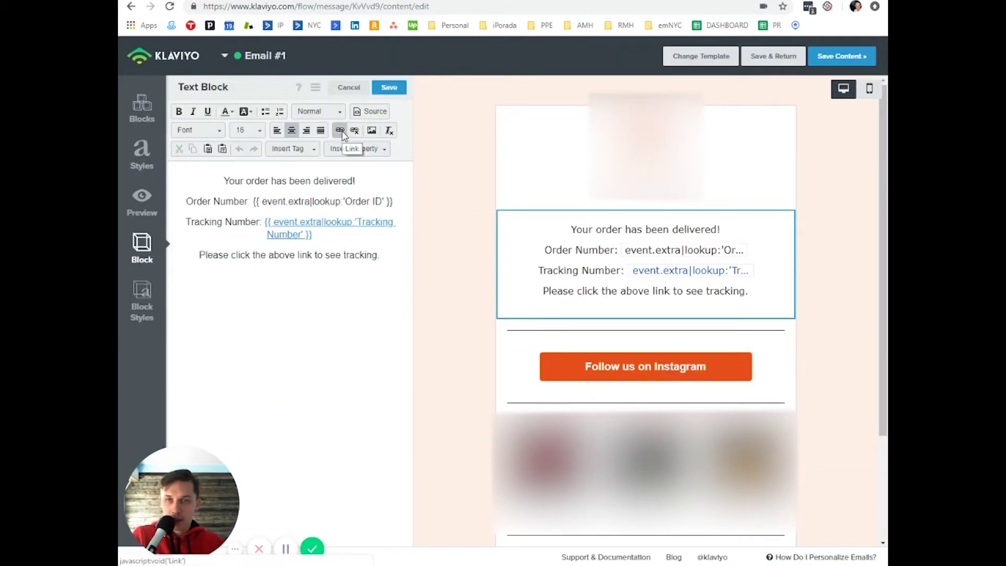
left_click(341, 131)
key("ctrl+v")
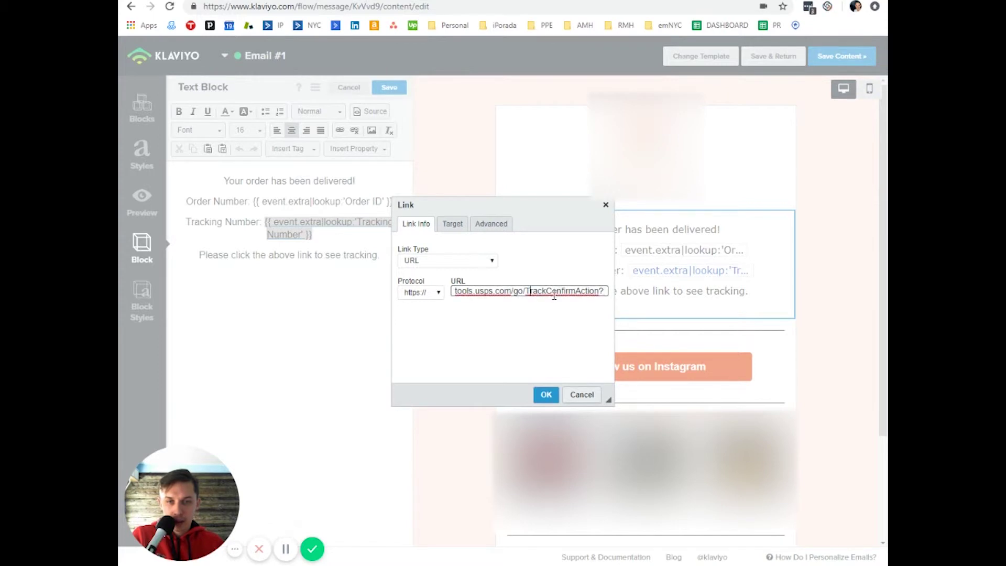
left_click_drag(554, 292, 405, 297)
left_click(538, 294)
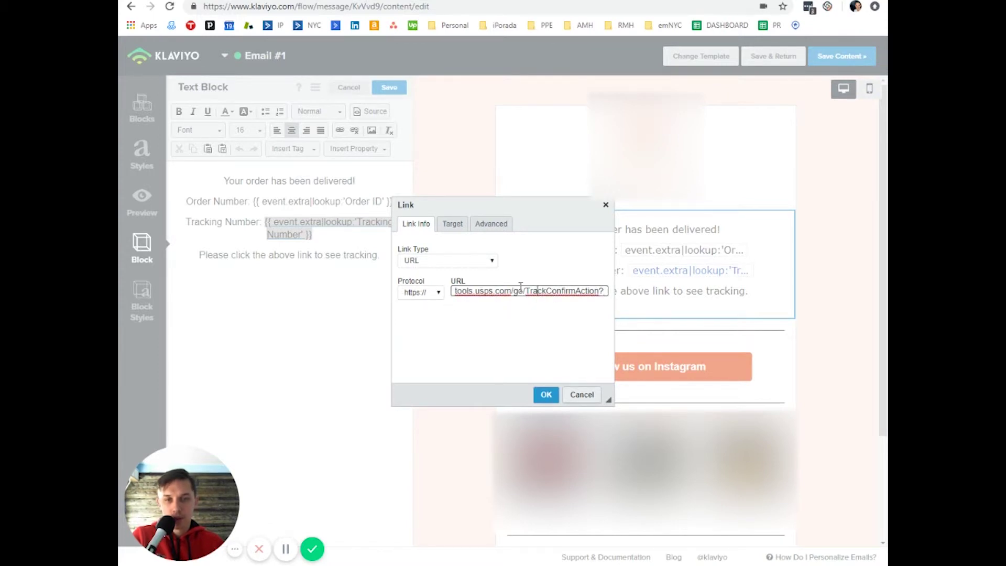
key("ctrl+z")
left_click(589, 291)
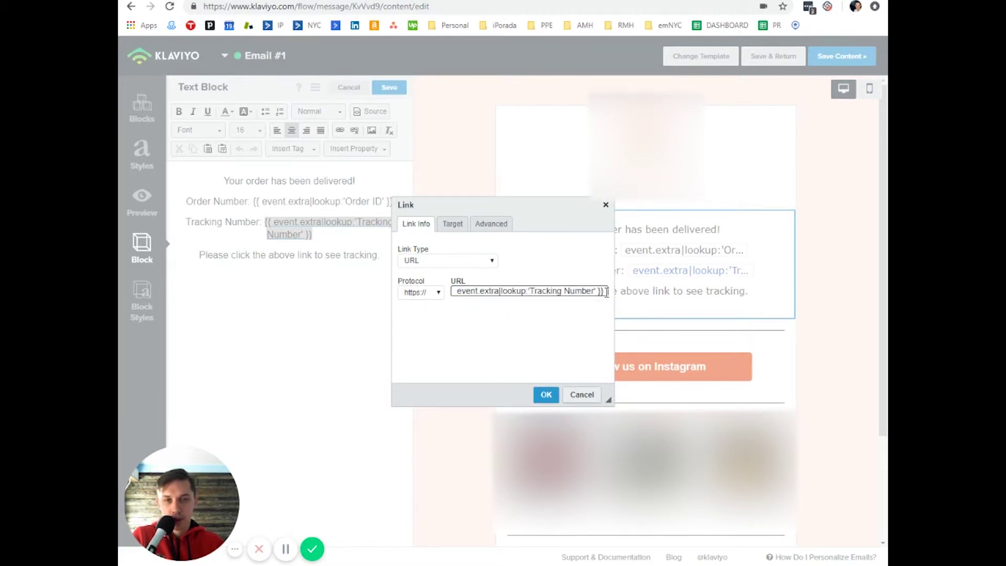
key("ctrl+y")
left_click(500, 296)
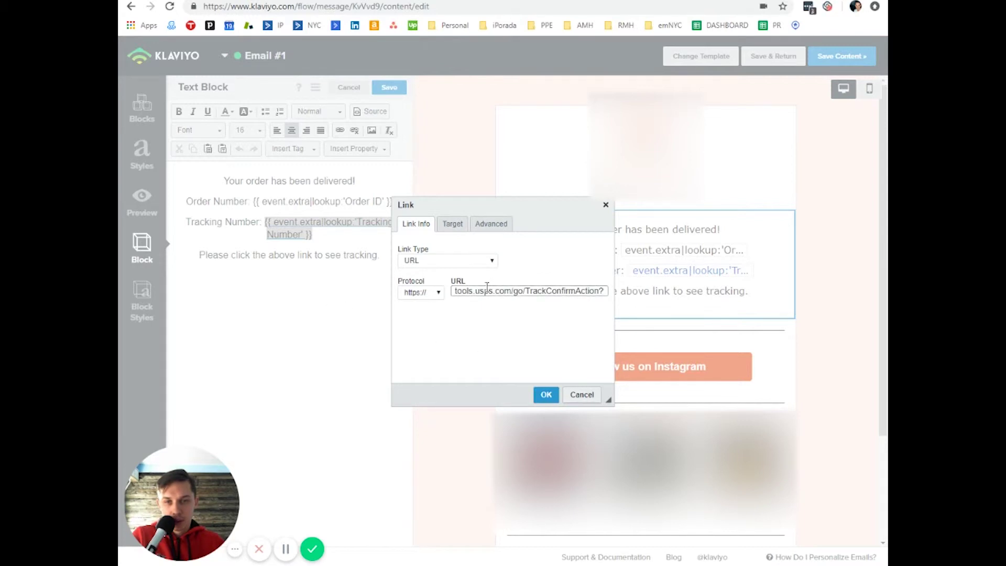
Append 'tLabels={{ event' to the link URL, then switch to the USPS.com tab.
left_click_drag(525, 292, 417, 291)
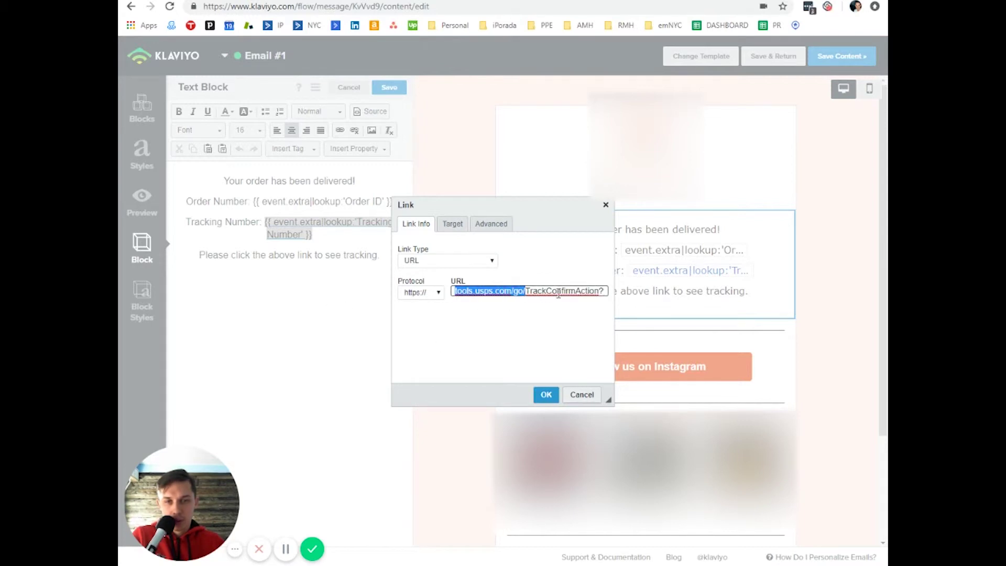
left_click(598, 292)
type("tLa")
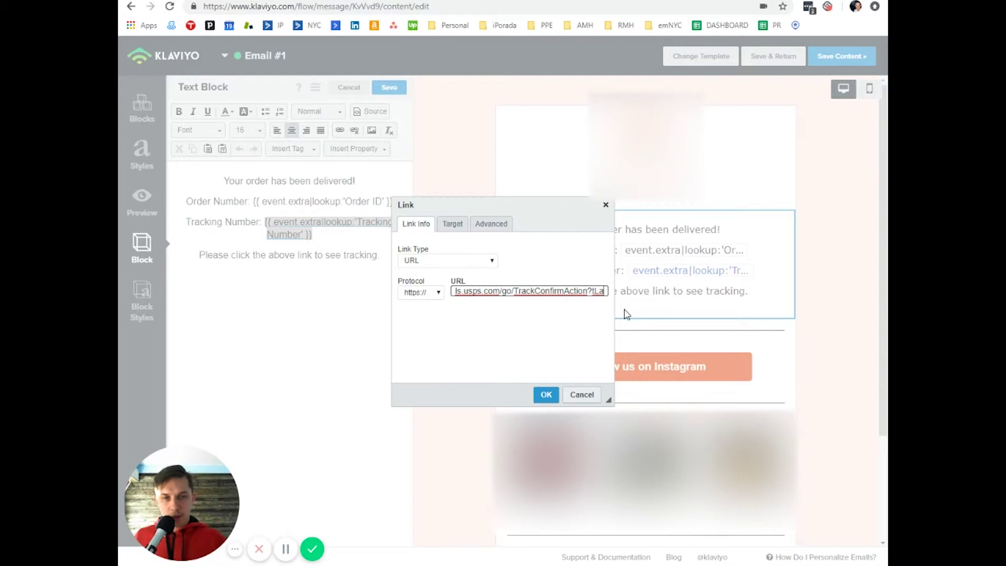
type("bels={{ event")
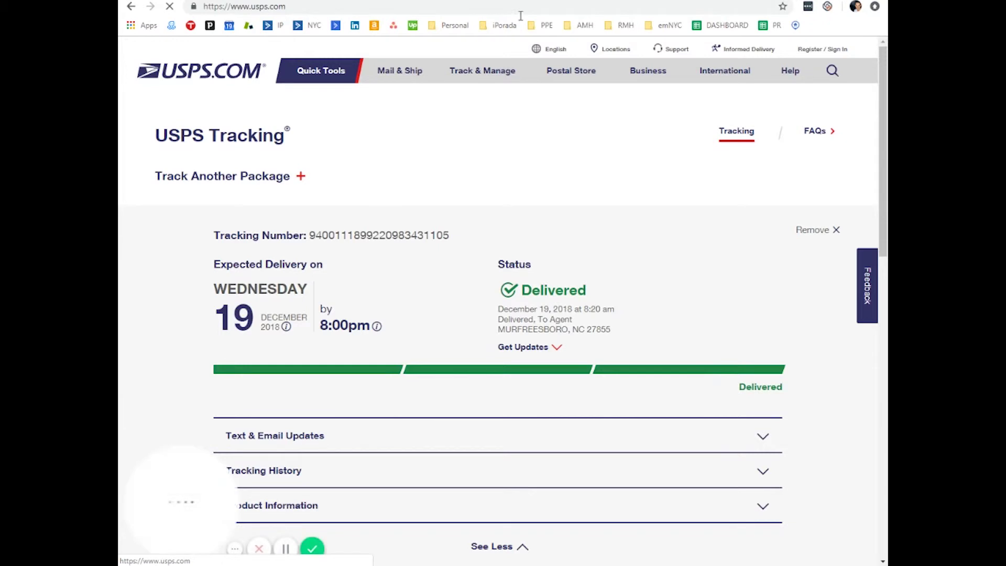
left_click(199, 69)
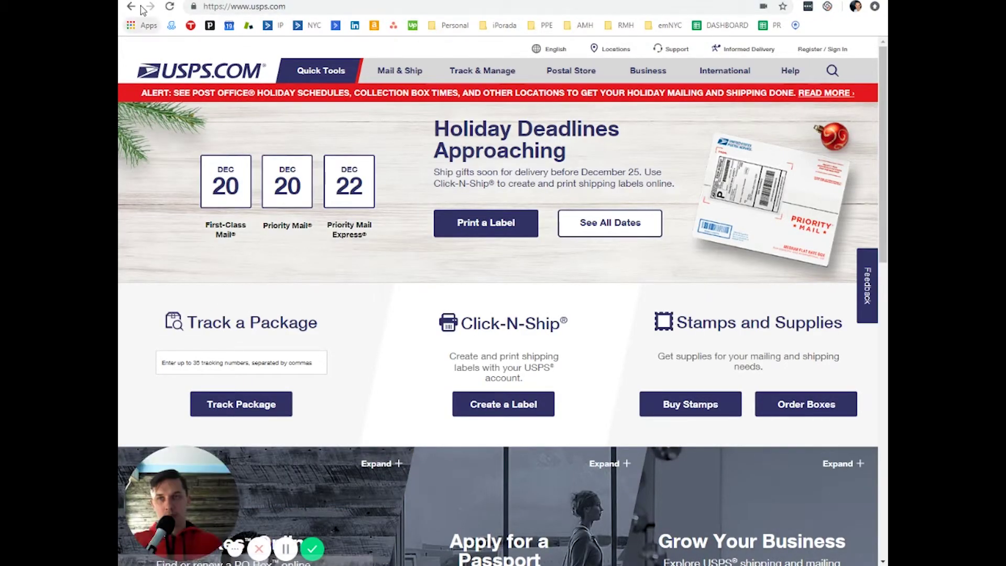
Copy the USPS tracking page's web address up to ?tLabels= from the address bar.
left_click(131, 6)
left_click(412, 8)
left_click(413, 8)
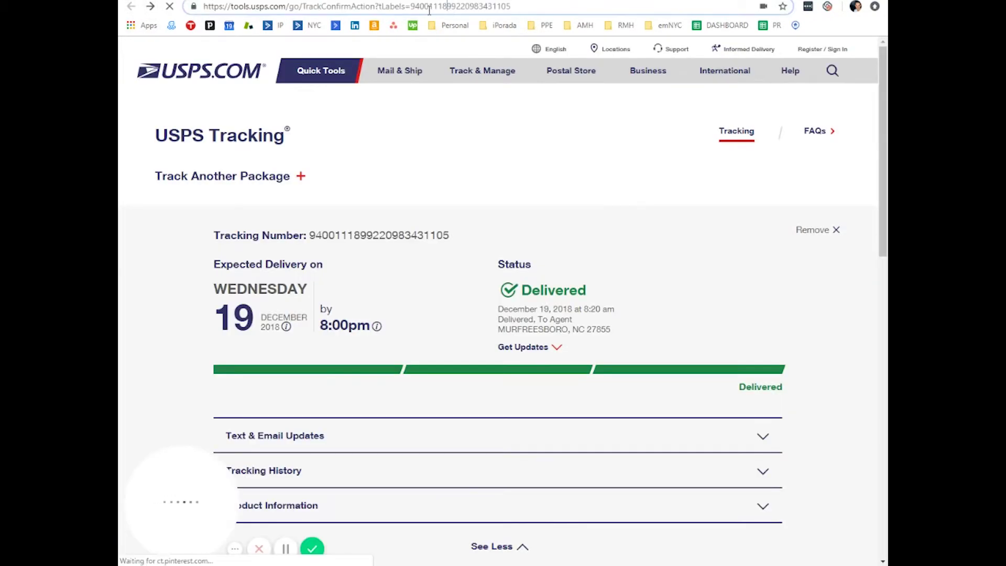
left_click_drag(413, 7, 204, 7)
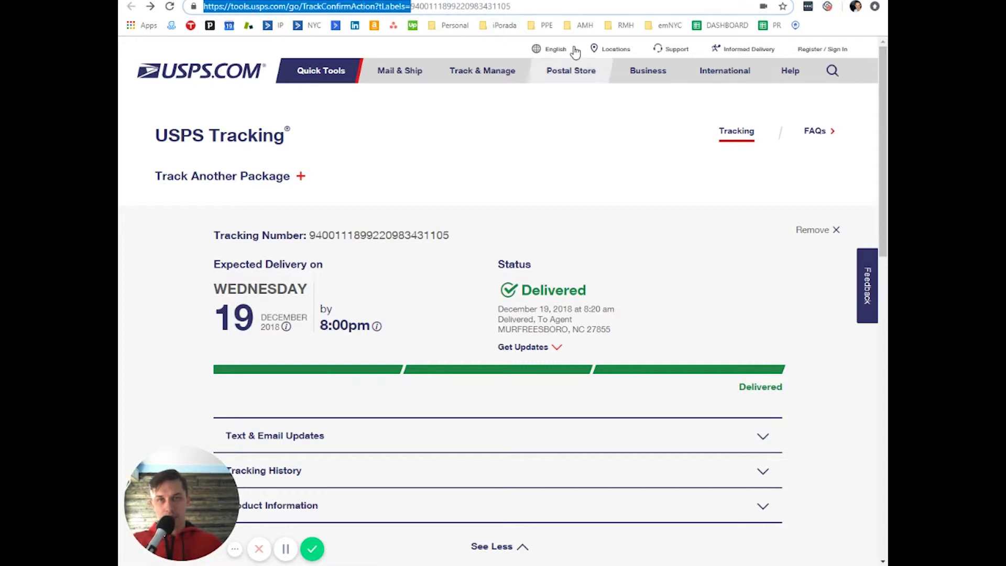
key("ctrl+c")
Paste the base tracking address into the Notepad note, then move it higher and widen it.
key("alt+Tab")
key("ctrl+v")
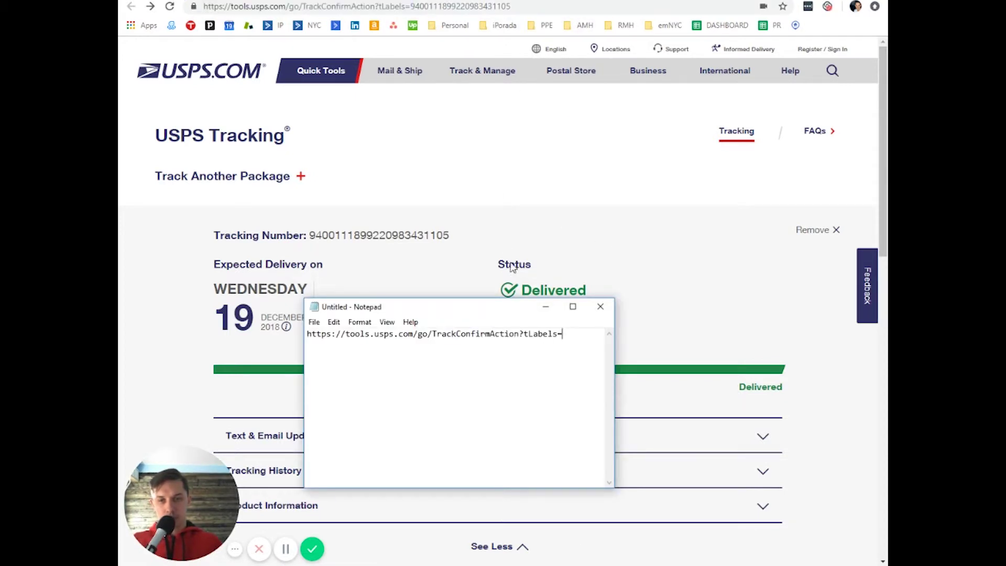
left_click_drag(483, 307, 478, 169)
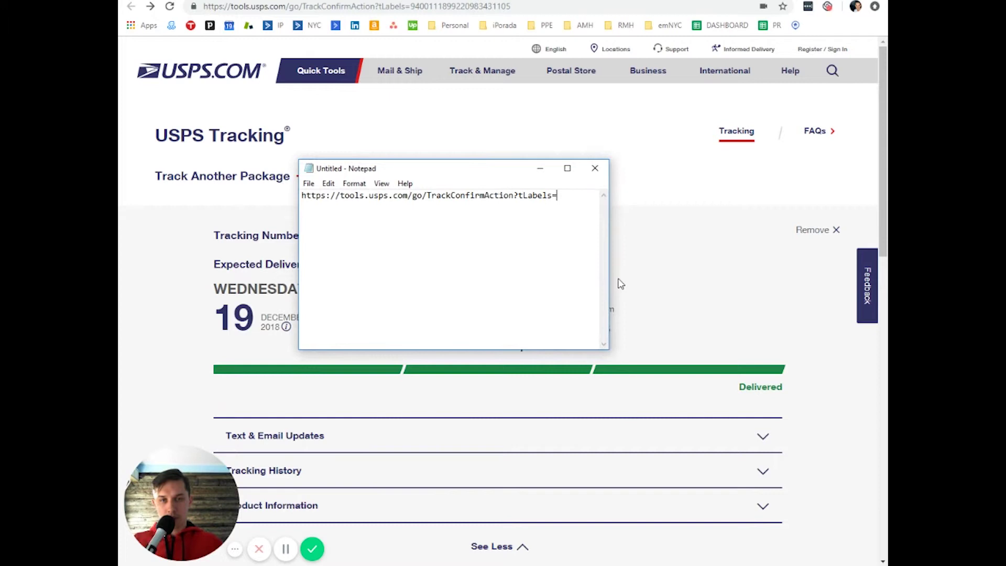
left_click_drag(609, 283, 711, 282)
key("ctrl+a")
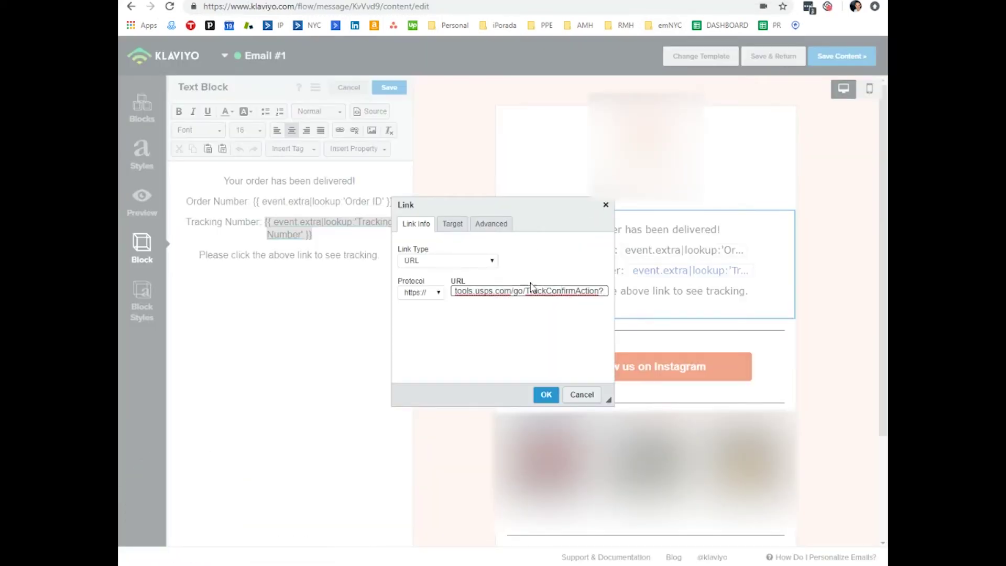
In the email preview, get and select the tag for the Tracking Number event property.
left_click(606, 205)
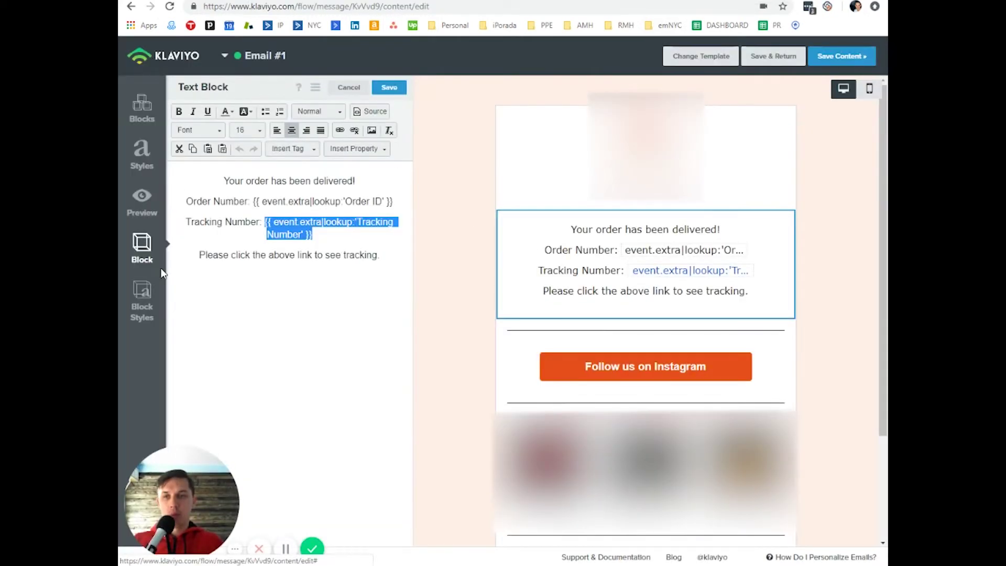
left_click(141, 207)
scroll(676, 236, "down", 3)
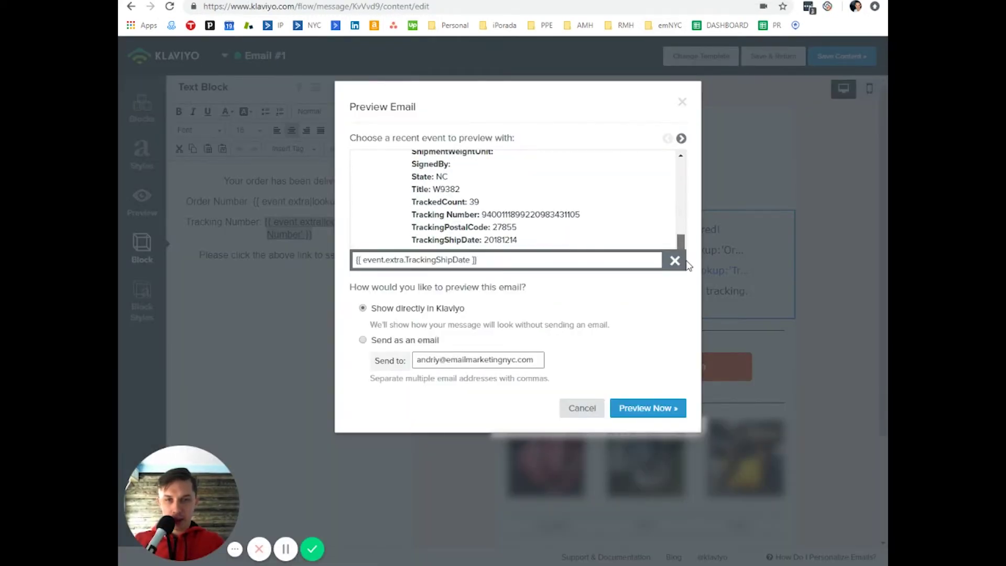
left_click(531, 216)
left_click(522, 259)
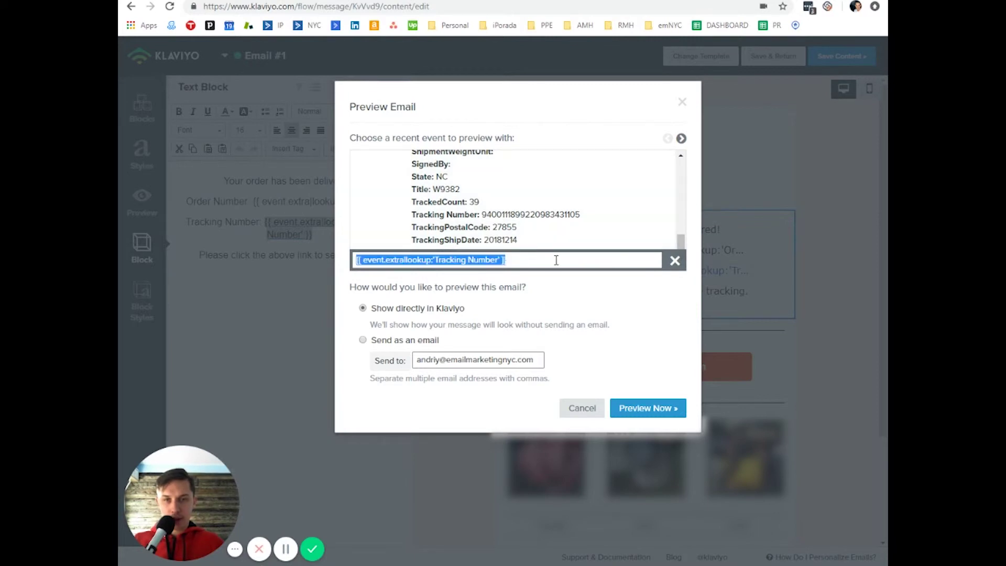
Paste the Tracking Number tag right after tLabels= in Notepad, then close the preview.
key("alt+Tab")
left_click(586, 192)
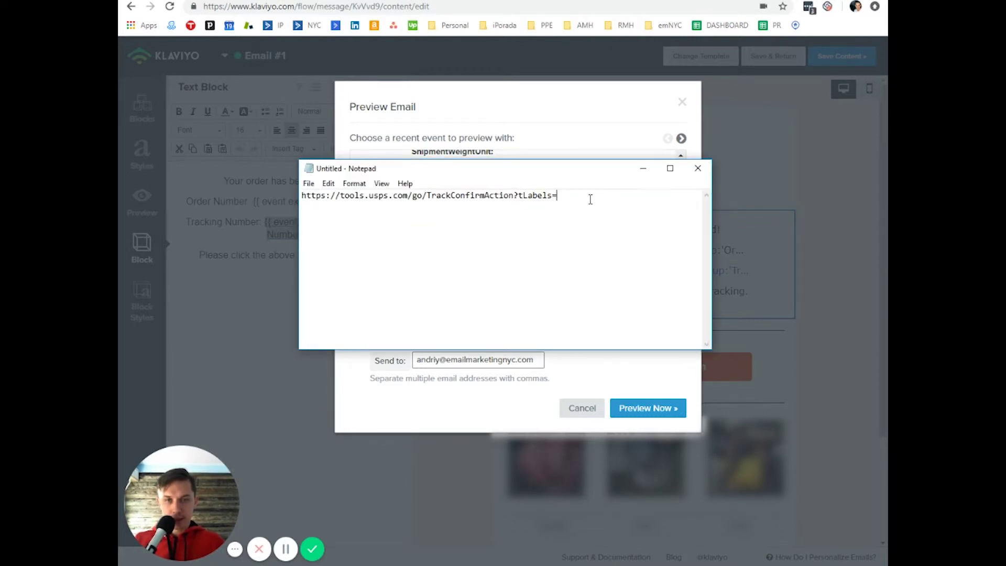
key("ctrl+v")
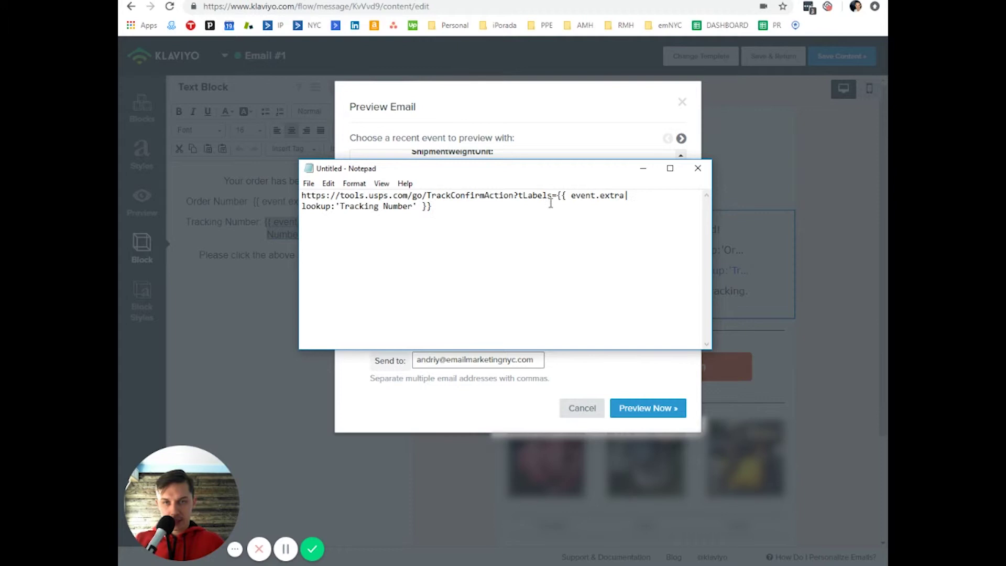
left_click_drag(550, 203, 295, 194)
left_click(417, 214)
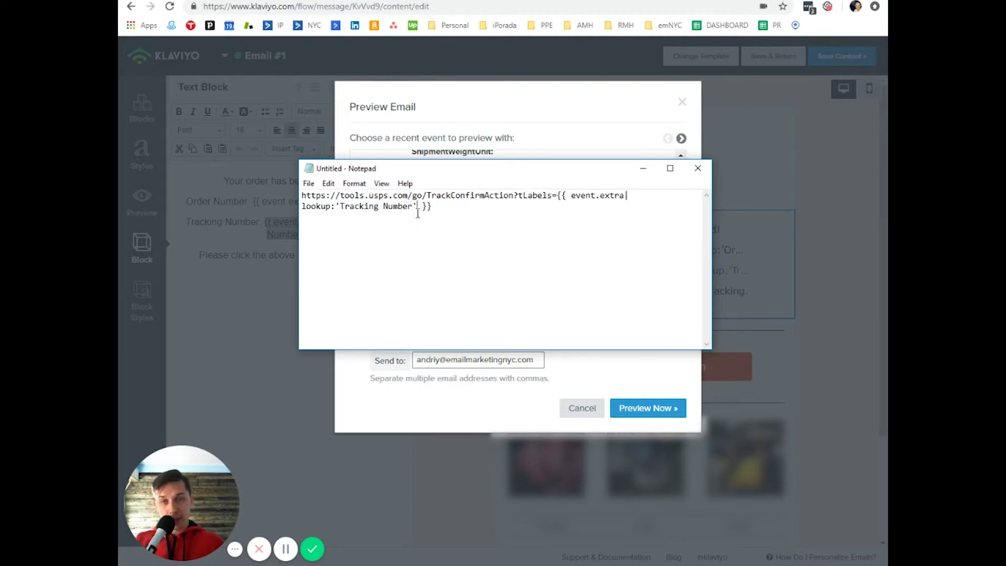
left_click_drag(440, 208, 557, 195)
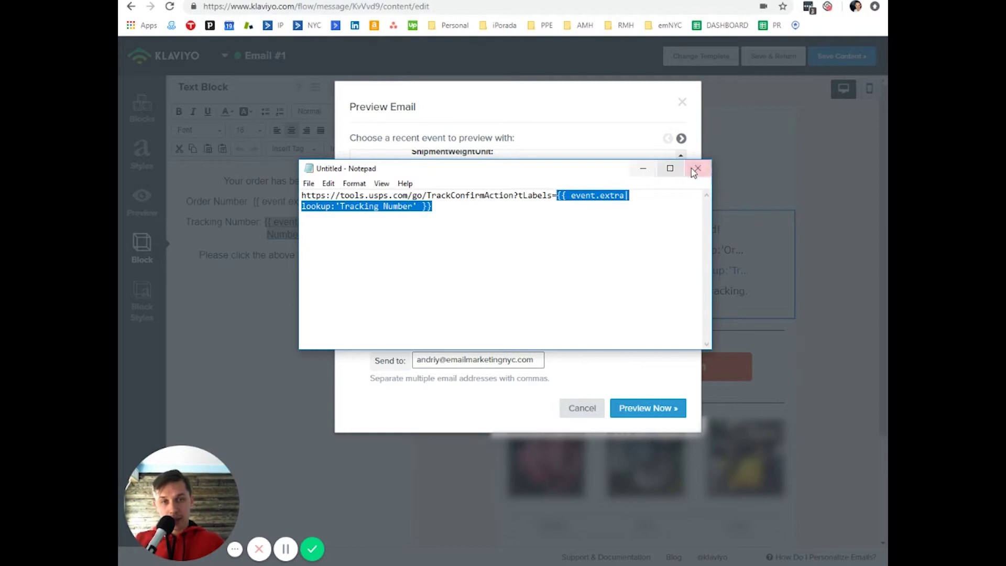
left_click(643, 168)
key("Escape")
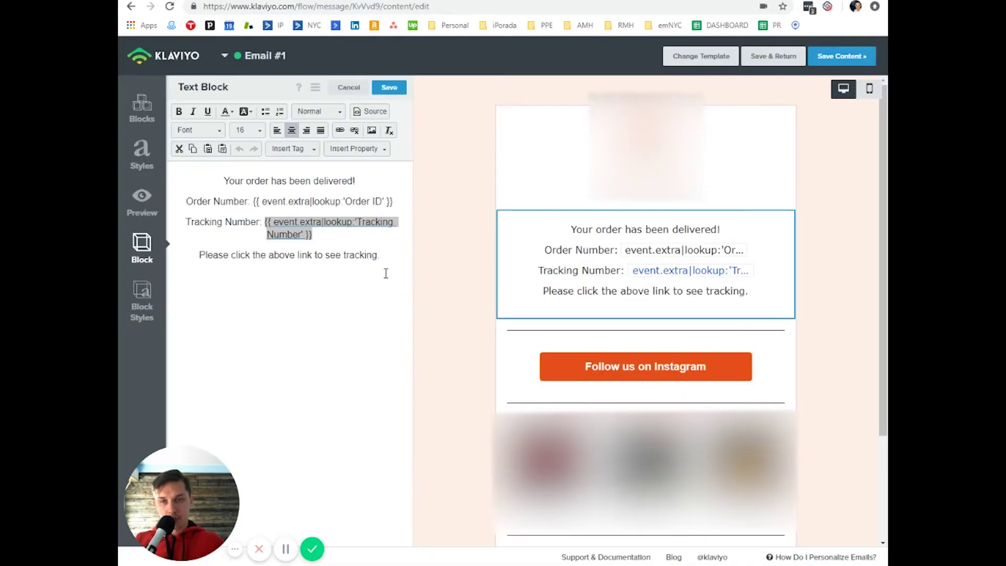
left_click_drag(388, 261, 187, 262)
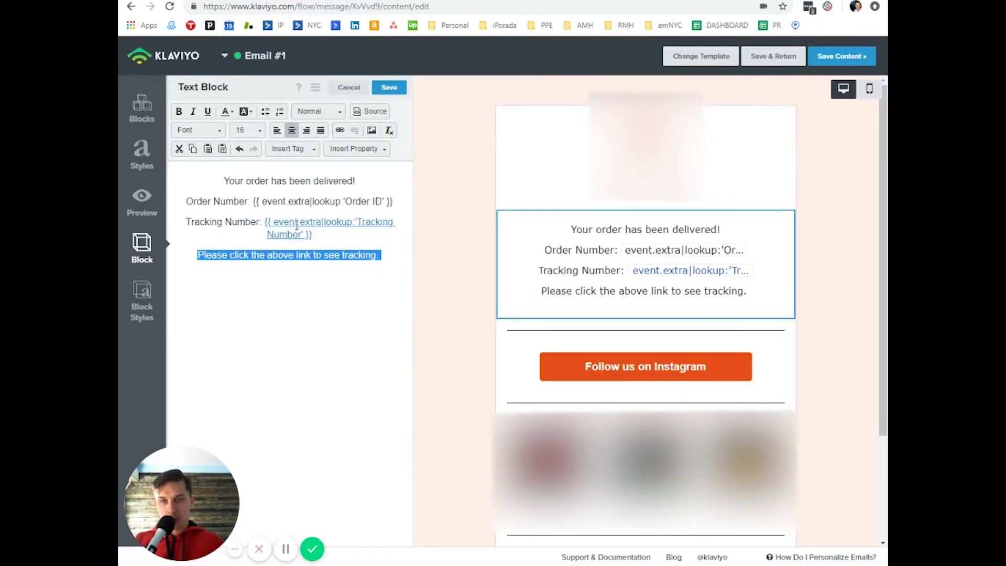
left_click(339, 130)
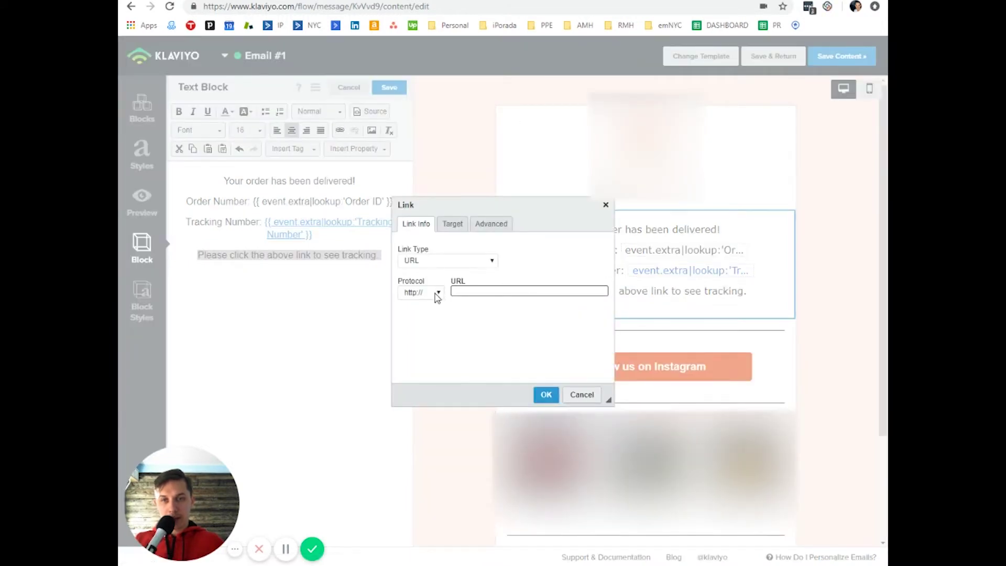
left_click(436, 292)
left_click(420, 341)
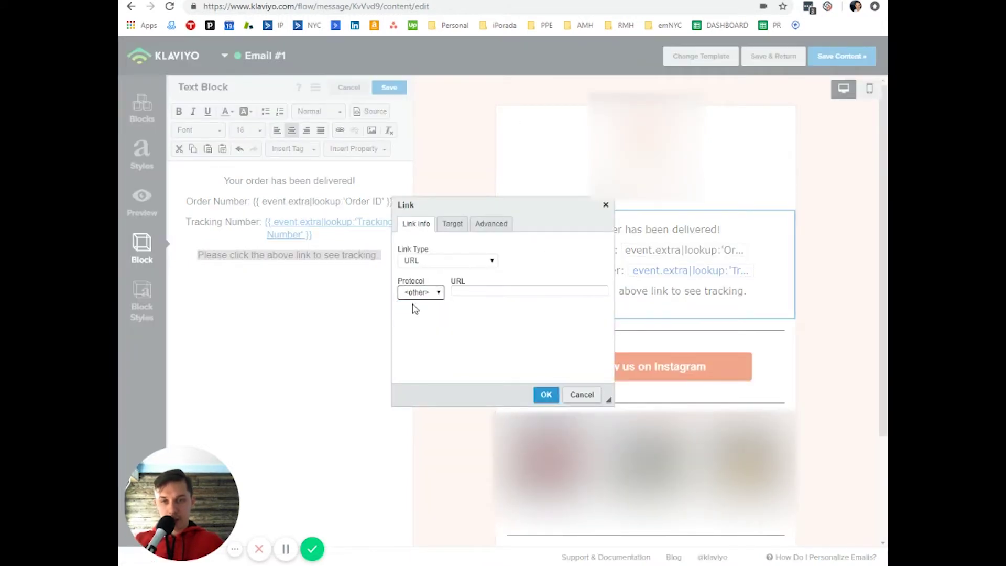
left_click(419, 295)
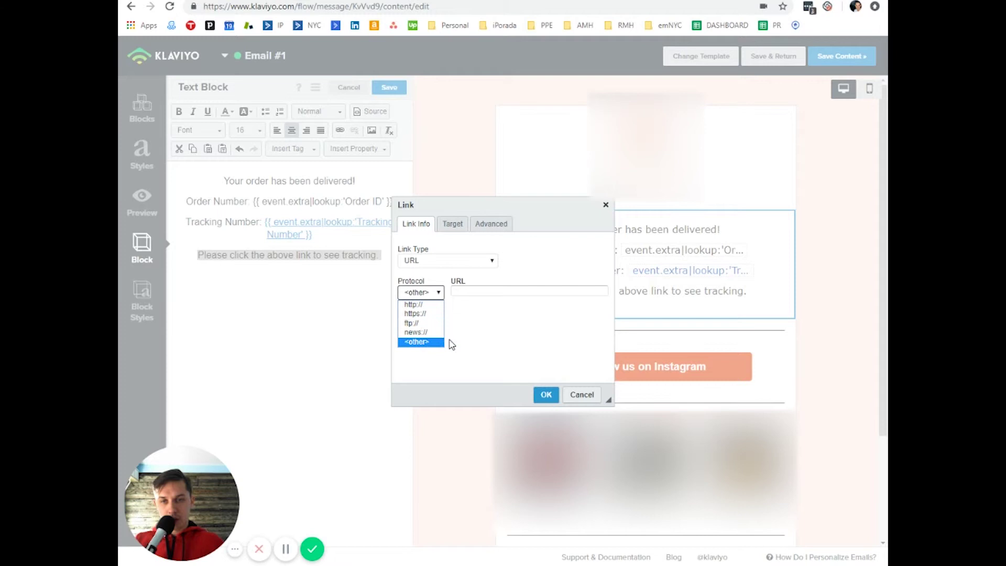
left_click(432, 344)
left_click(469, 291)
key("ctrl+v")
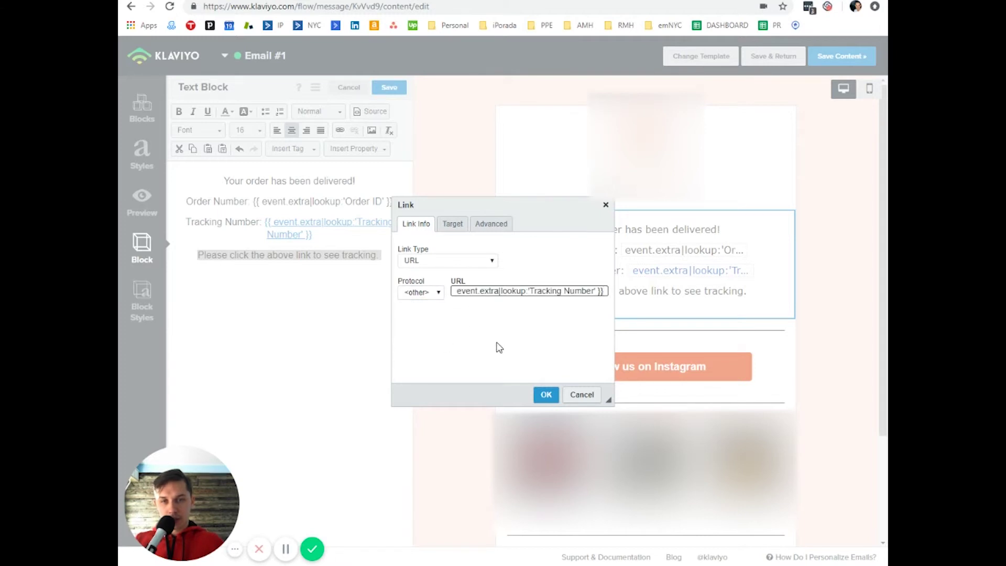
left_click(591, 397)
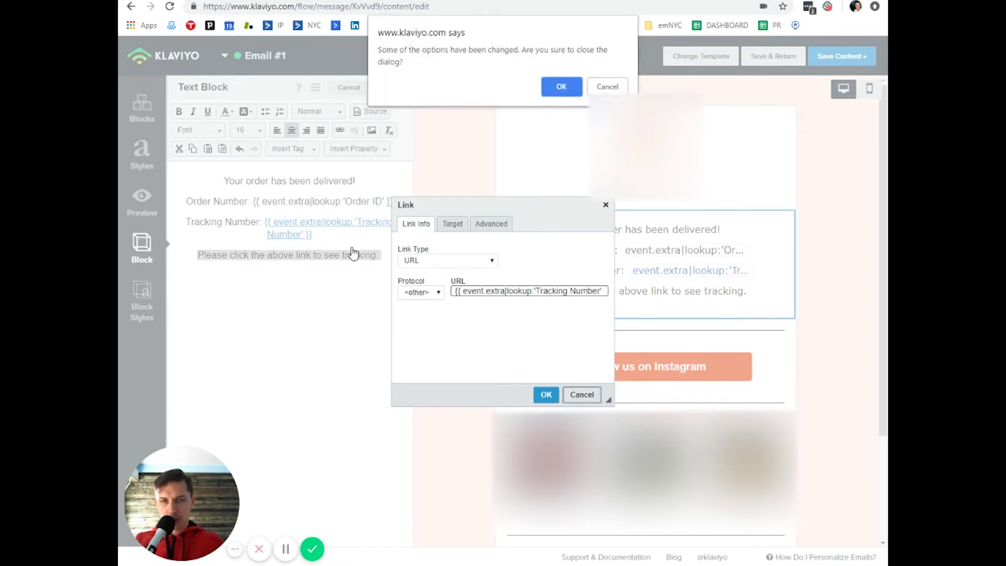
left_click(557, 88)
left_click(361, 222)
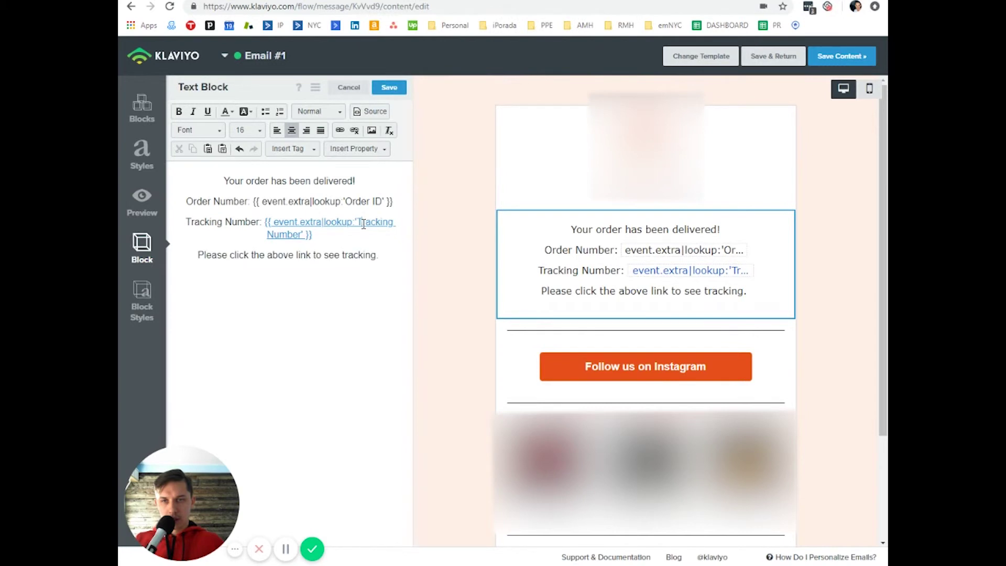
Set the tracking number's link URL to the full USPS address from Notepad and save the text block.
left_click(341, 131)
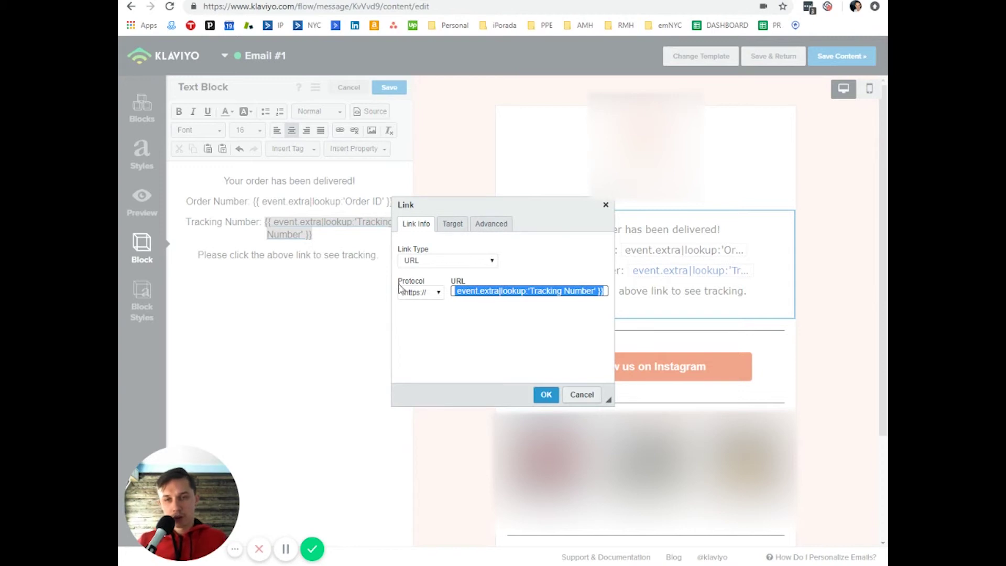
key("alt+Tab")
left_click(580, 294)
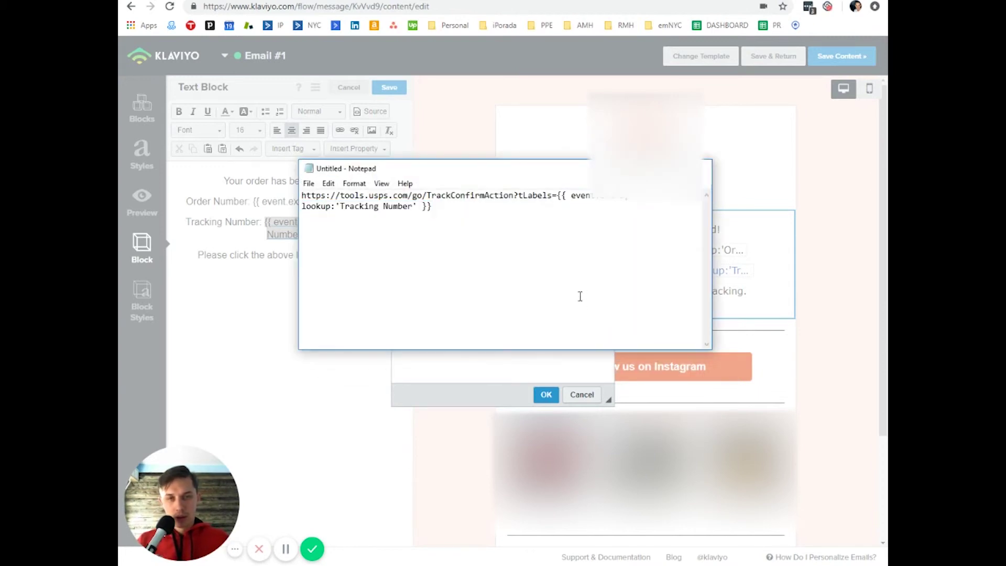
key("ctrl+a")
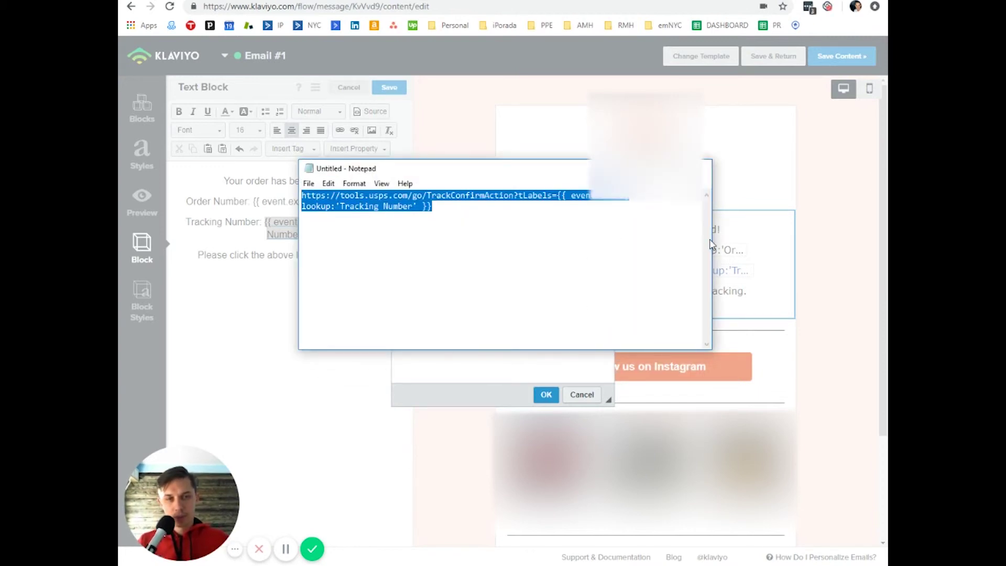
key("alt+Tab")
left_click(582, 394)
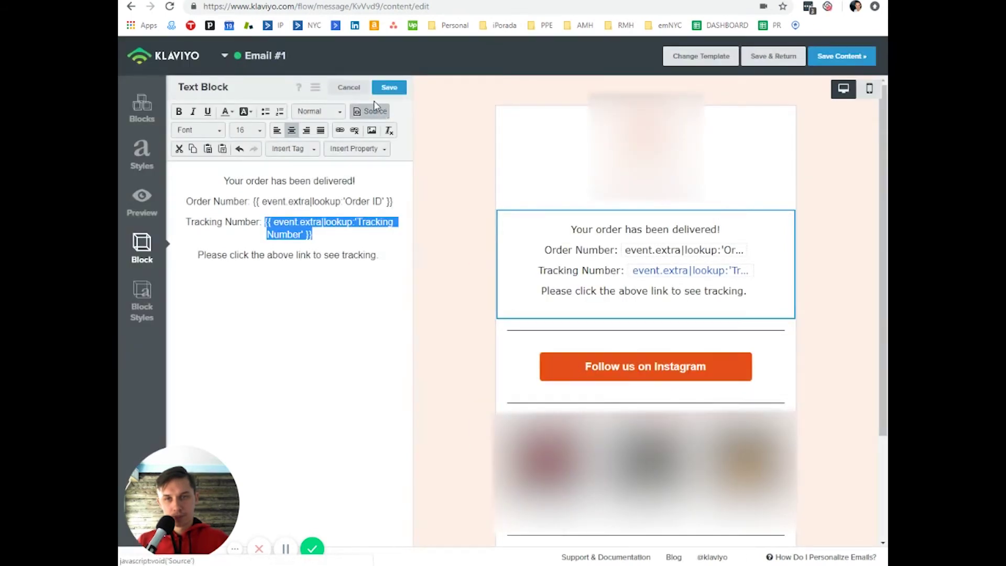
left_click(350, 89)
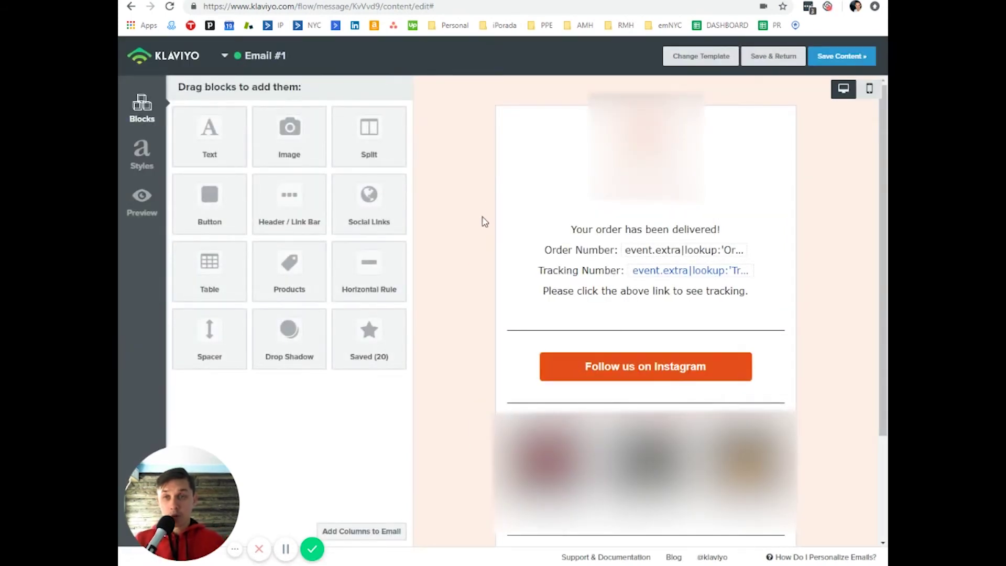